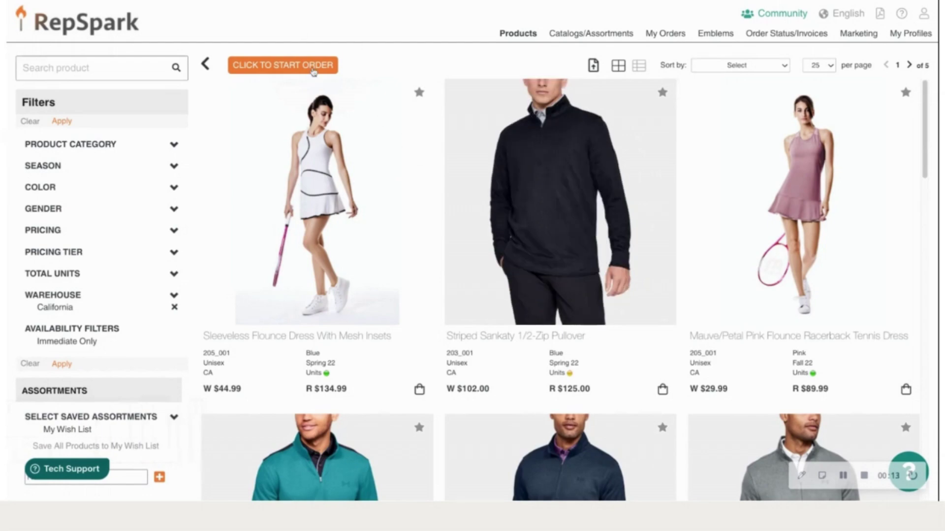
Start a new order, enter its purchase order number, and save the order details
left_click(312, 72)
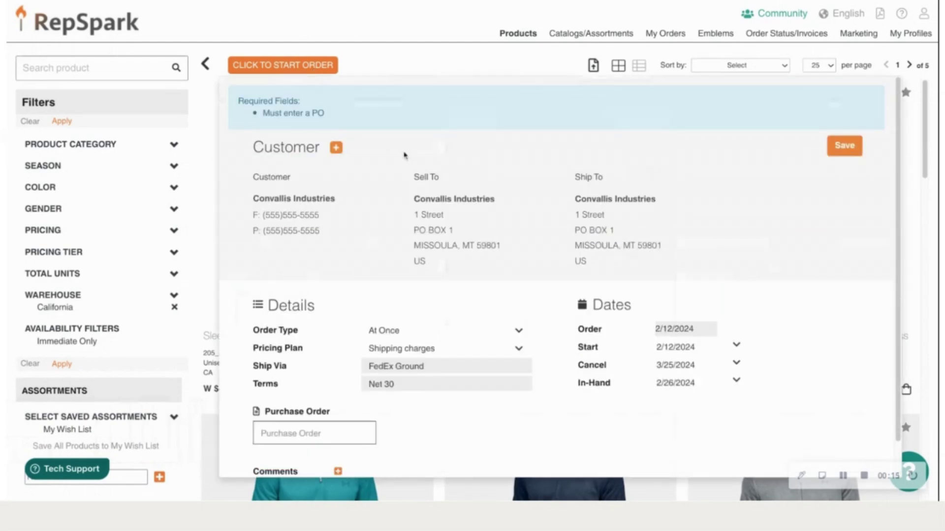
scroll(404, 152, "down", 1)
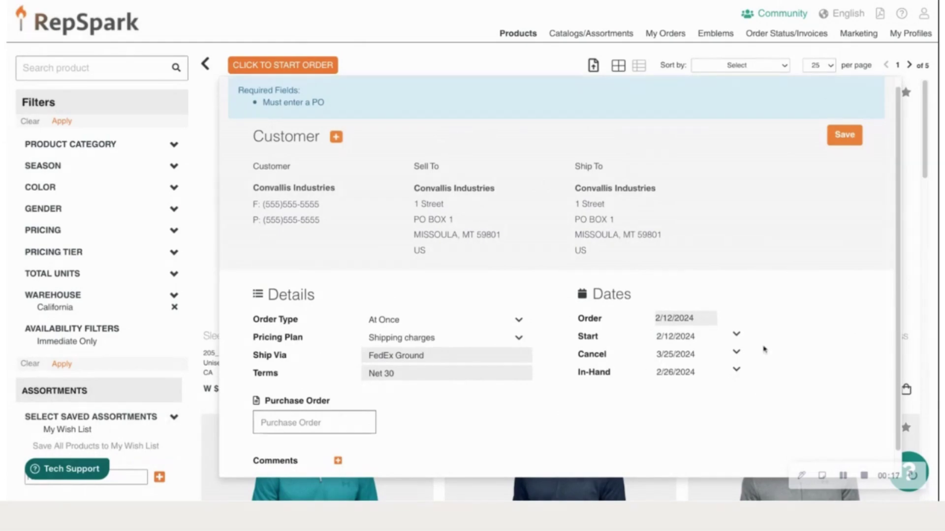
scroll(547, 266, "down", 1)
left_click(278, 402)
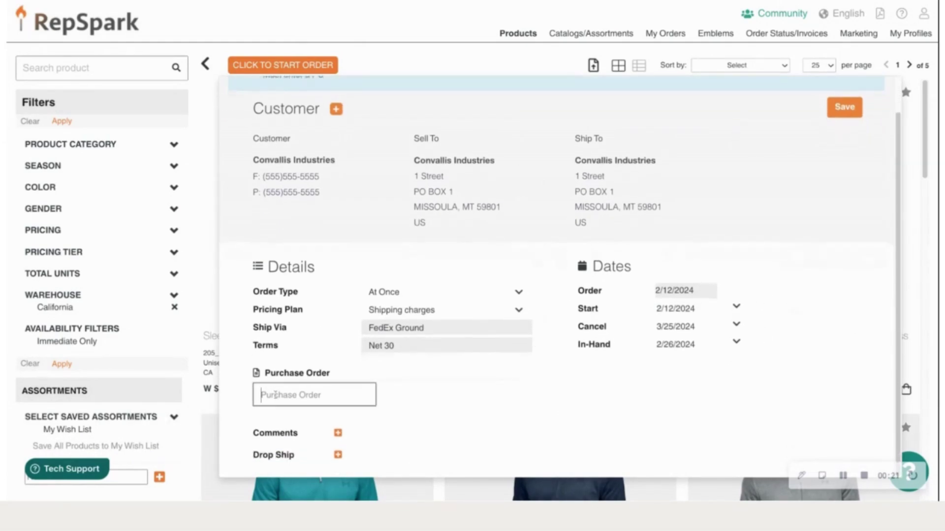
left_click(301, 326)
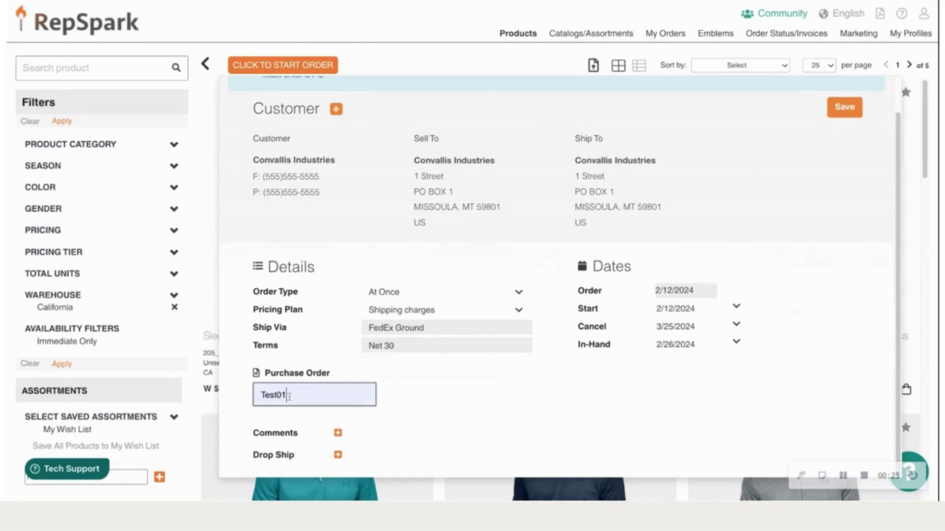
left_click(853, 108)
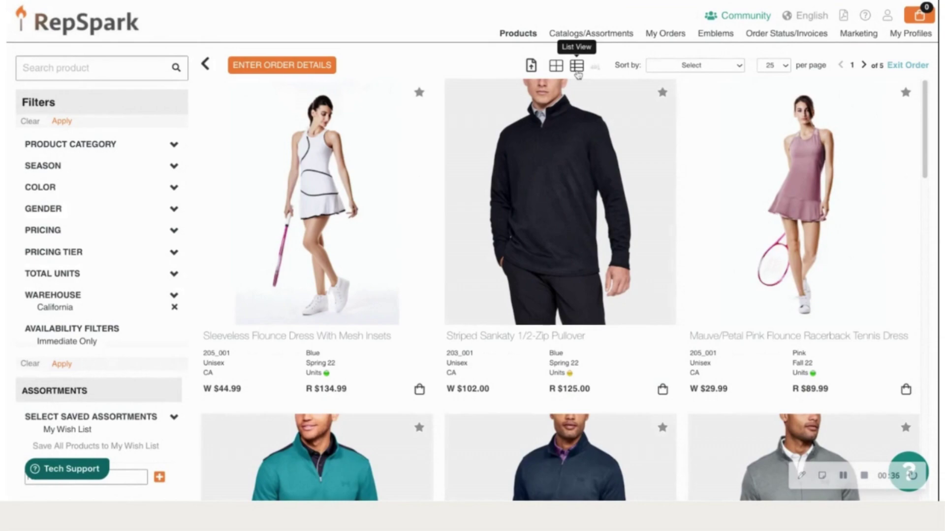
Preview the products in list view and return to the image grid view
left_click(577, 72)
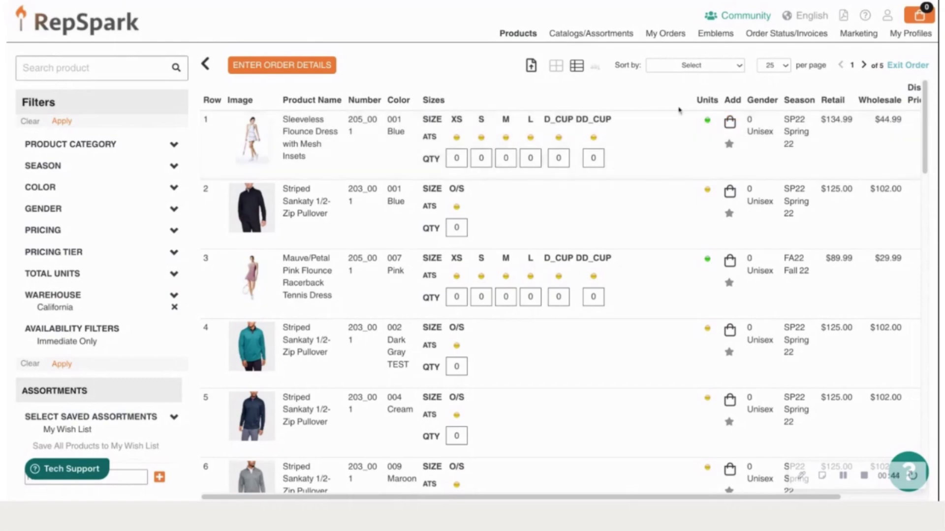
left_click(561, 69)
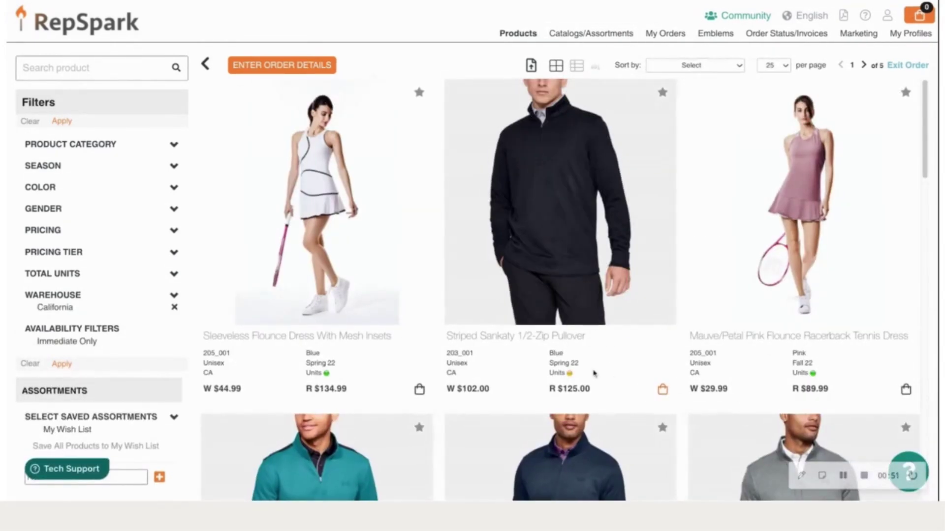
Add the Blue and Cream Striped Sankaty pullovers and the Blue and Dark Gray Test Destin Stripe polos to the cart and open it
scroll(594, 374, "down", 8)
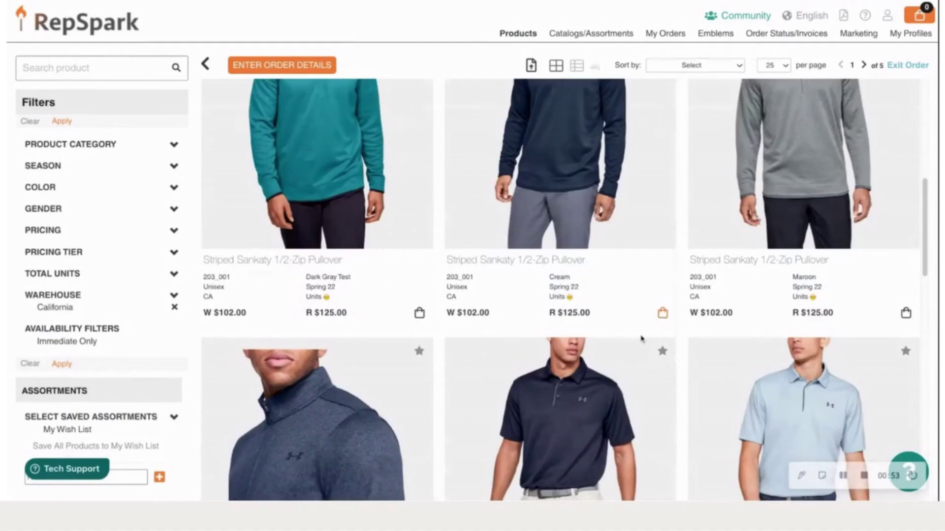
scroll(641, 339, "down", 5)
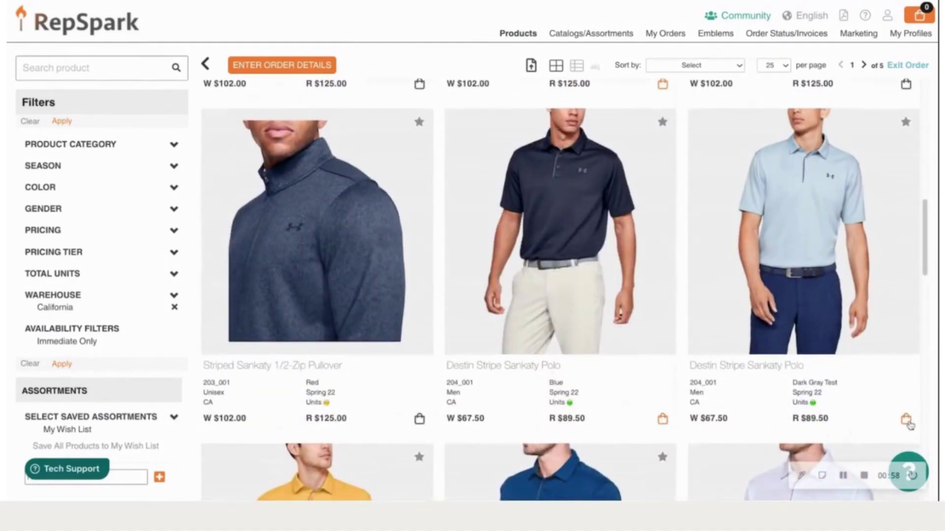
mouse_move(912, 17)
left_click(917, 15)
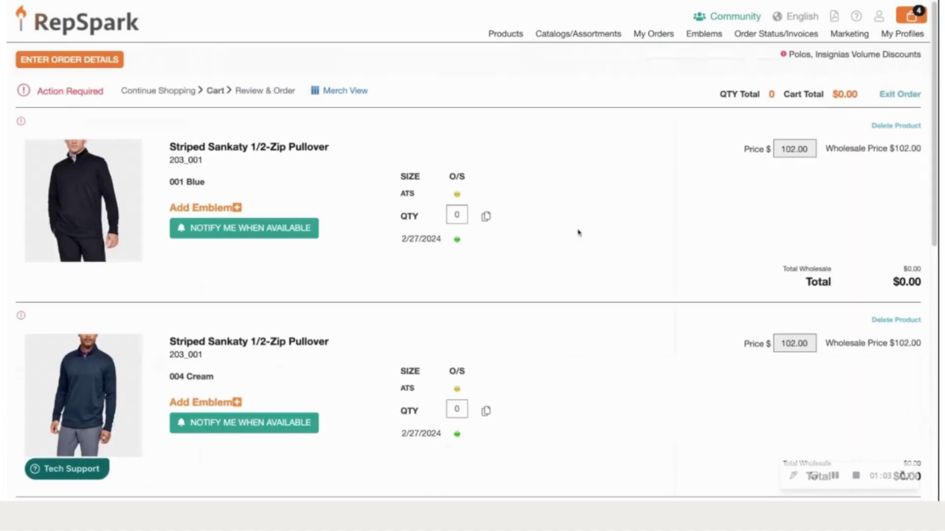
Set the Blue Striped Sankaty 1/2-Zip Pullover quantity to 5 and copy it to all matching cart products
scroll(537, 293, "down", 1)
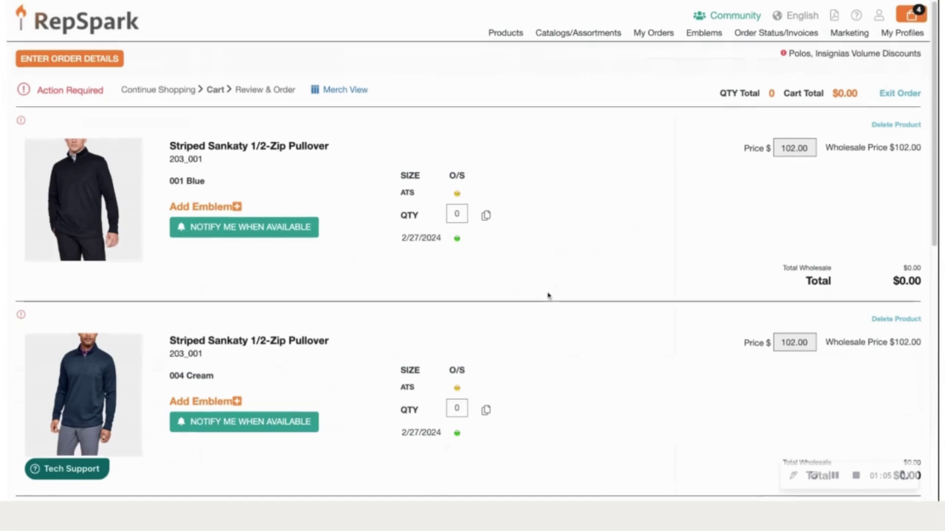
scroll(629, 302, "down", 9)
scroll(628, 302, "up", 4)
scroll(635, 256, "up", 5)
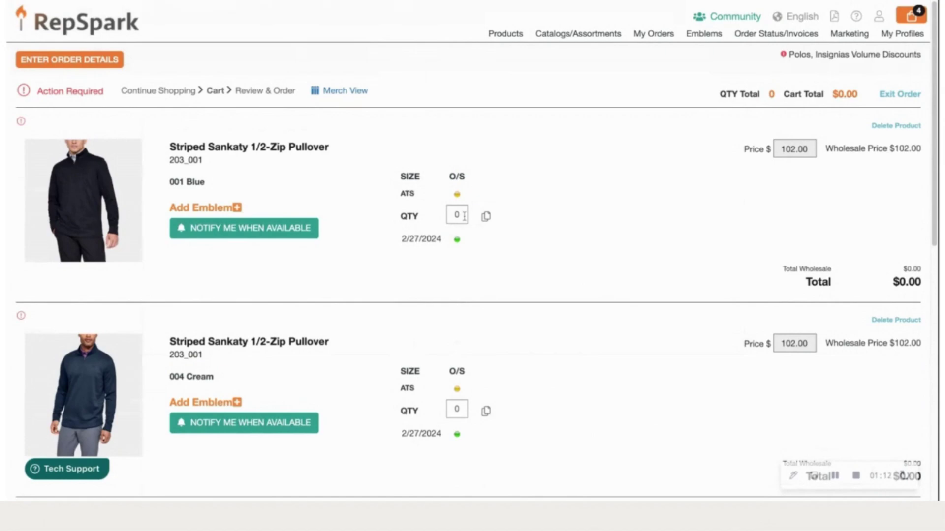
left_click(462, 215)
left_click(486, 217)
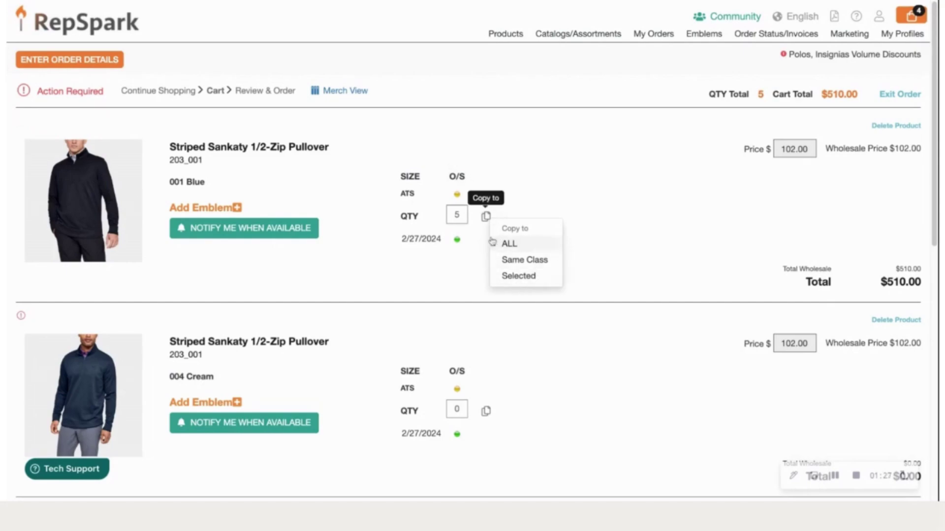
left_click(511, 245)
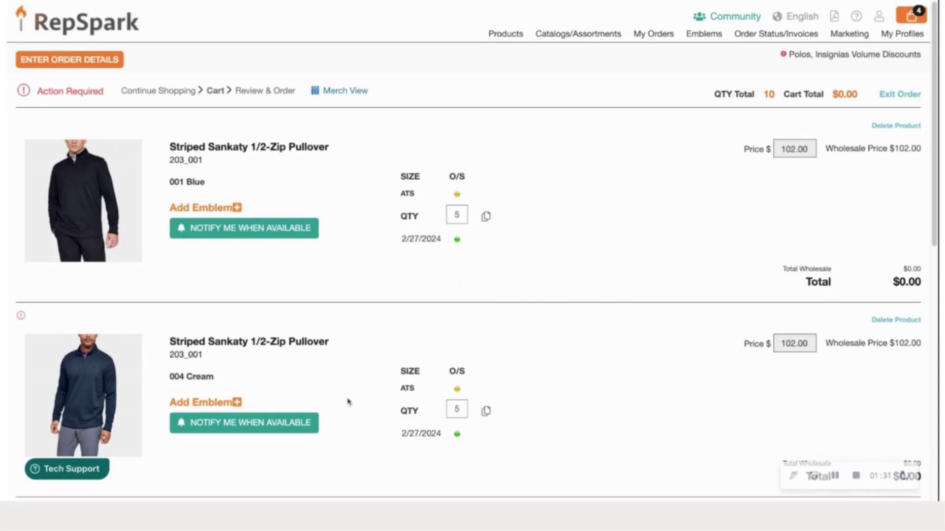
Set the Blue Destin Stripe Sankaty Polo quantities to XS 1, SM 2, MD 2, LG 2, XL 2 and XXL 1
scroll(555, 403, "down", 1)
scroll(555, 403, "down", 4)
scroll(394, 393, "down", 3)
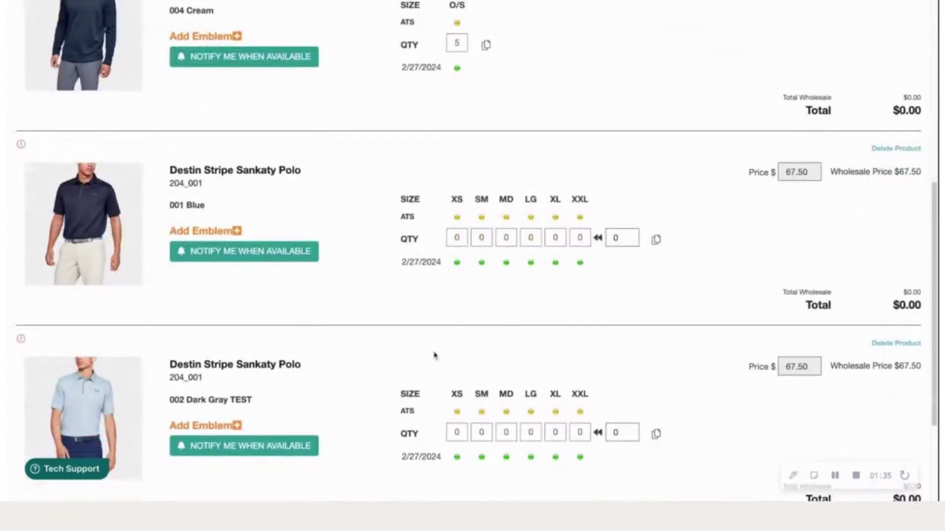
left_click(457, 239)
type("1")
left_click(482, 239)
type("2")
left_click(507, 240)
type("2")
left_click(531, 240)
type("2")
left_click(556, 239)
type("2")
left_click(578, 240)
type("1")
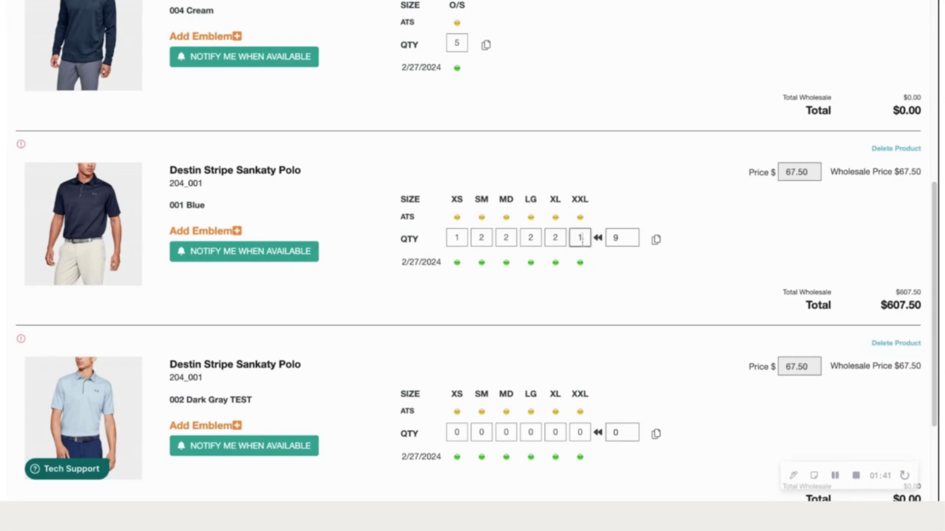
Copy the Blue Destin Stripe Sankaty Polo's size quantities to all matching cart products
left_click(655, 239)
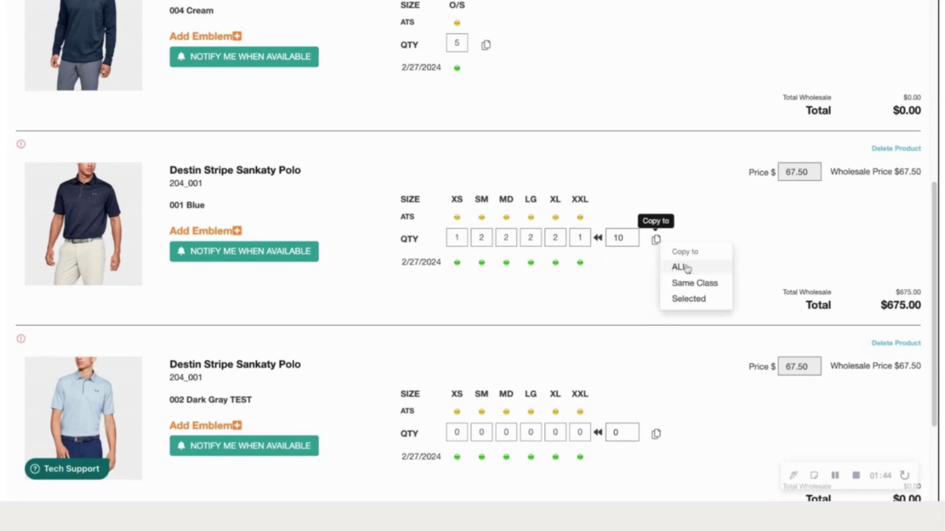
left_click(680, 267)
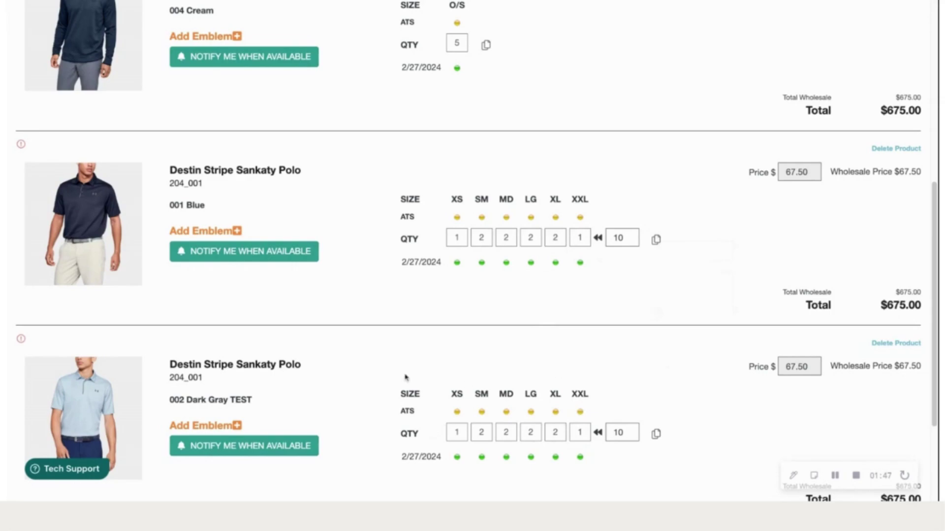
scroll(725, 407, "down", 3)
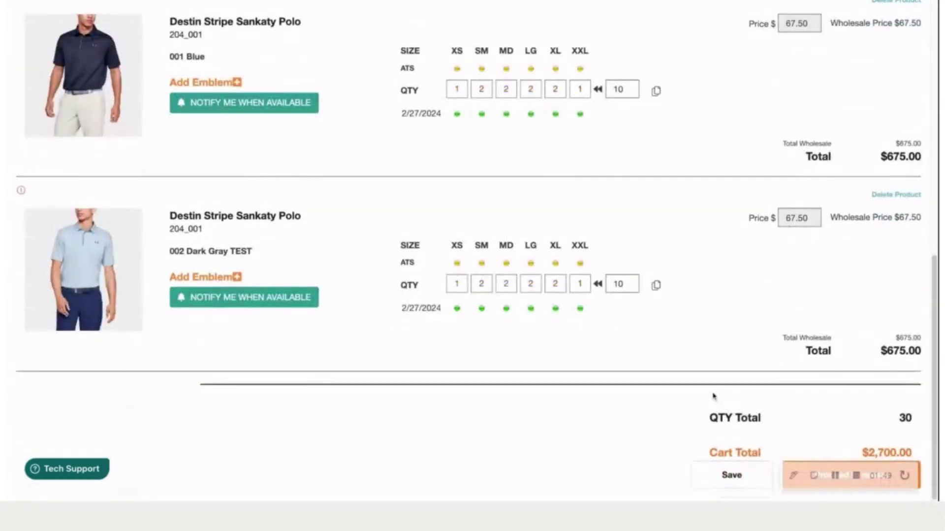
Start an emblem for the Blue Striped Sankaty 1/2-Zip Pullover, choosing CE001 Club Emb 001 with LCH: Left Chest placement
scroll(697, 378, "up", 5)
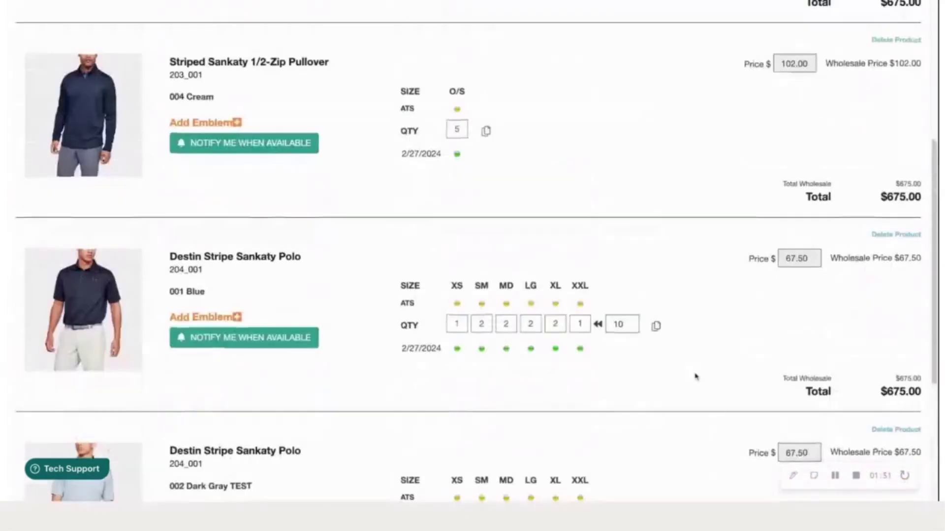
scroll(695, 377, "up", 6)
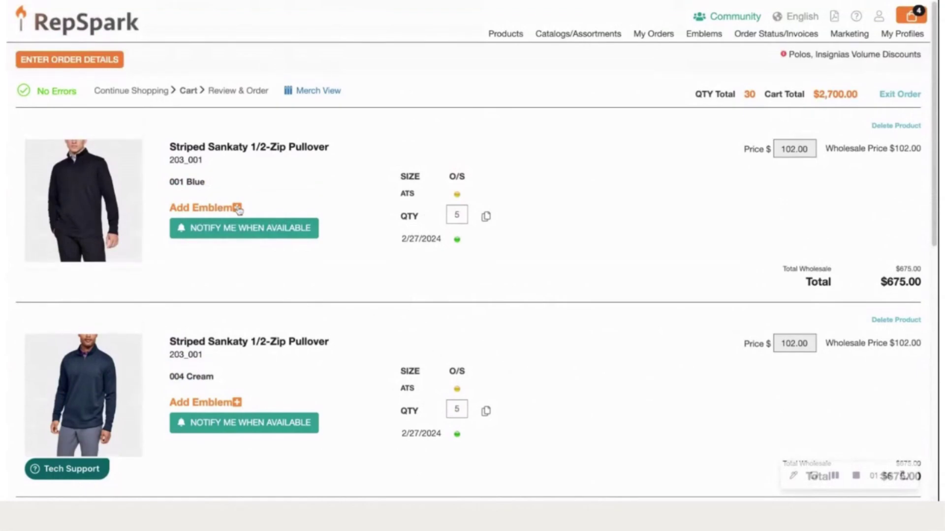
left_click(237, 209)
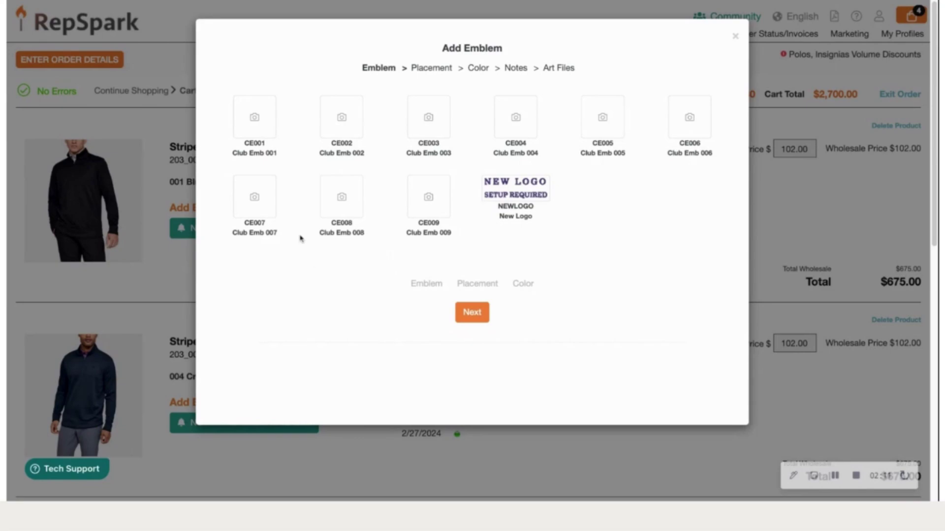
left_click(255, 120)
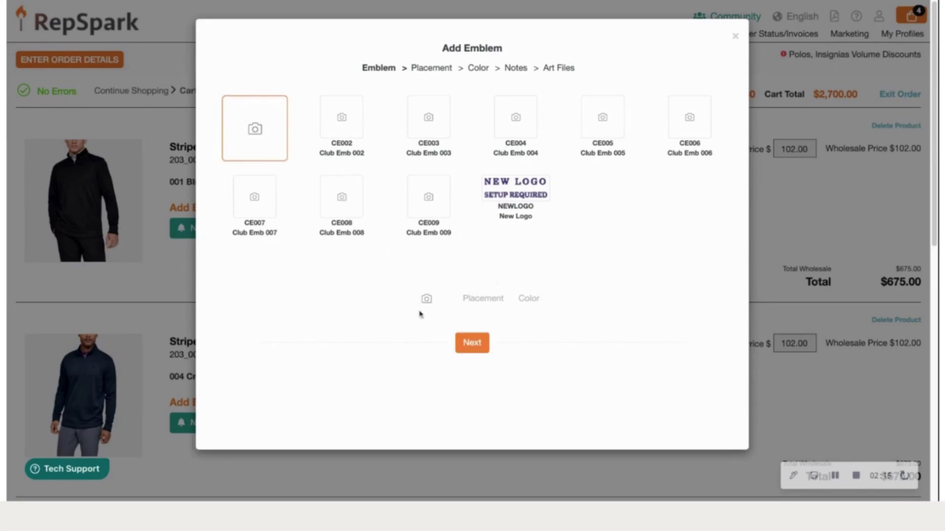
left_click(483, 348)
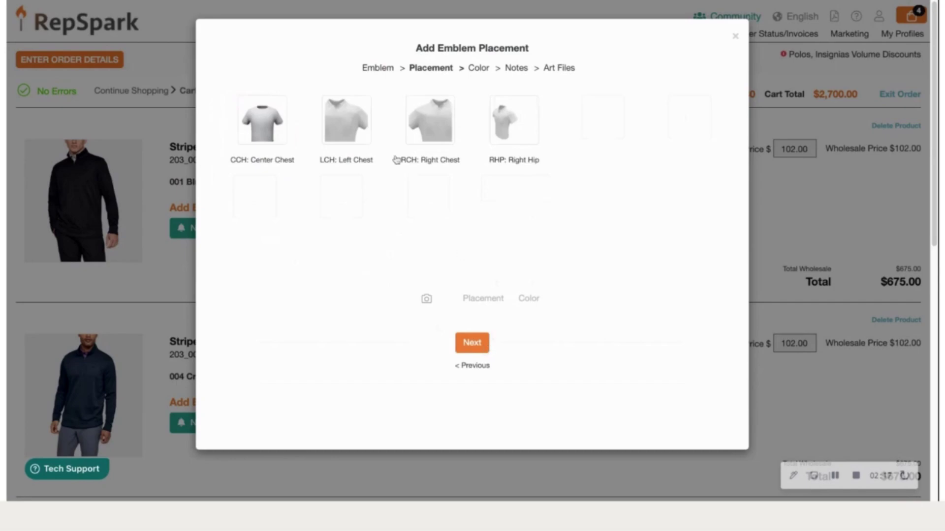
left_click(343, 139)
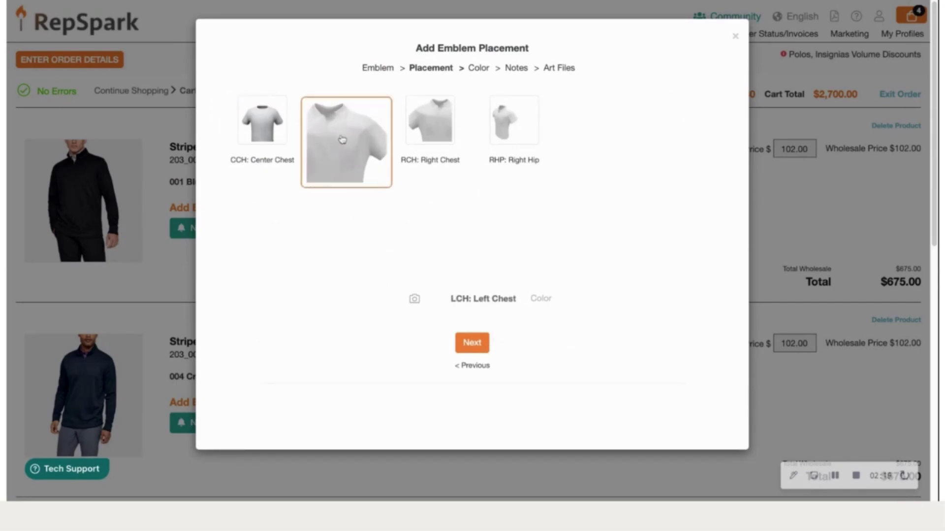
left_click(475, 344)
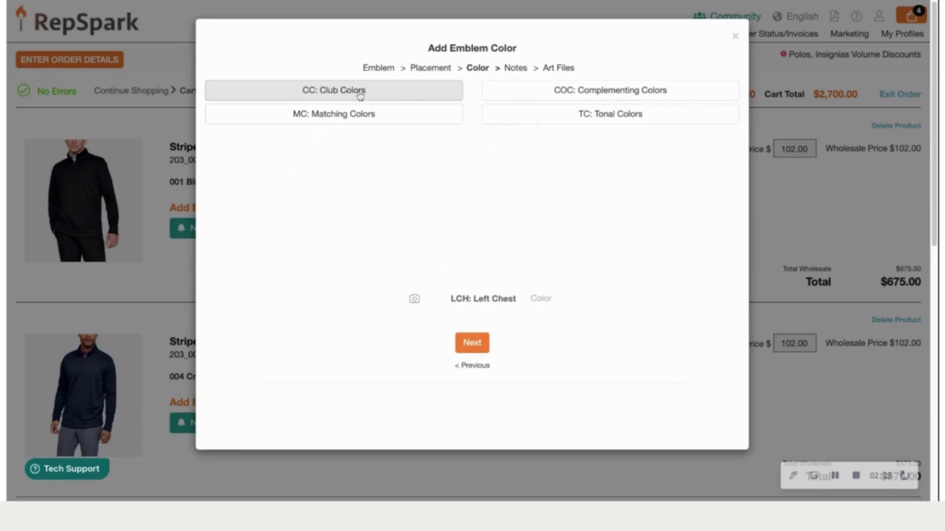
Give the emblem CC: Club Colors and the note "Notes", and add it without an art file
left_click(333, 93)
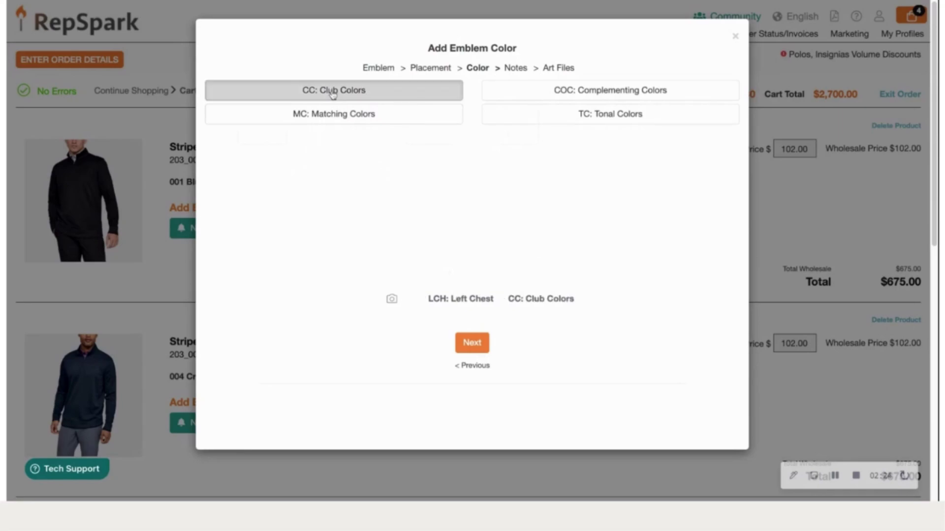
left_click(484, 345)
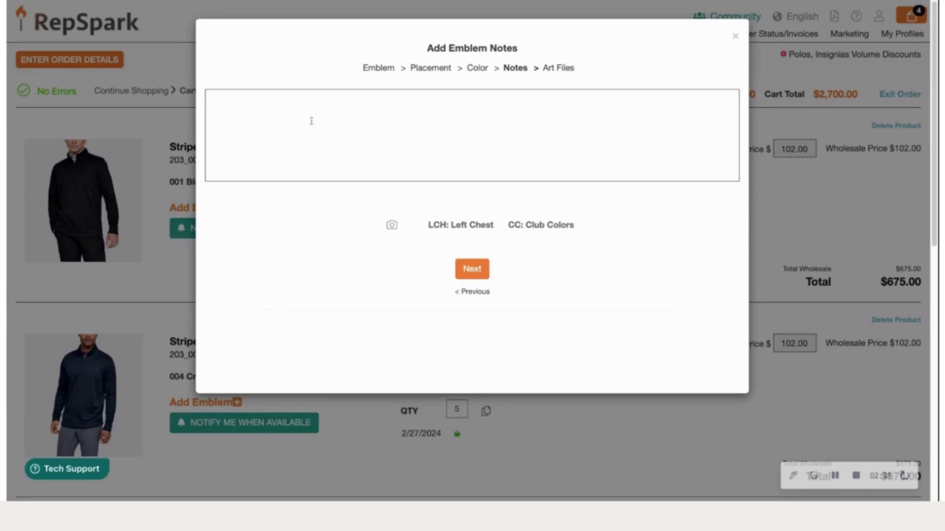
left_click(345, 120)
type("Notes")
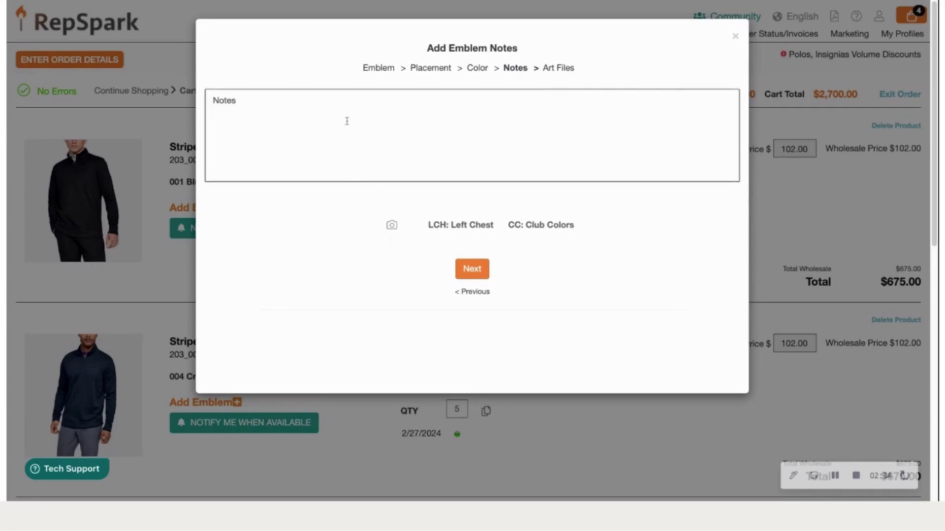
left_click(467, 271)
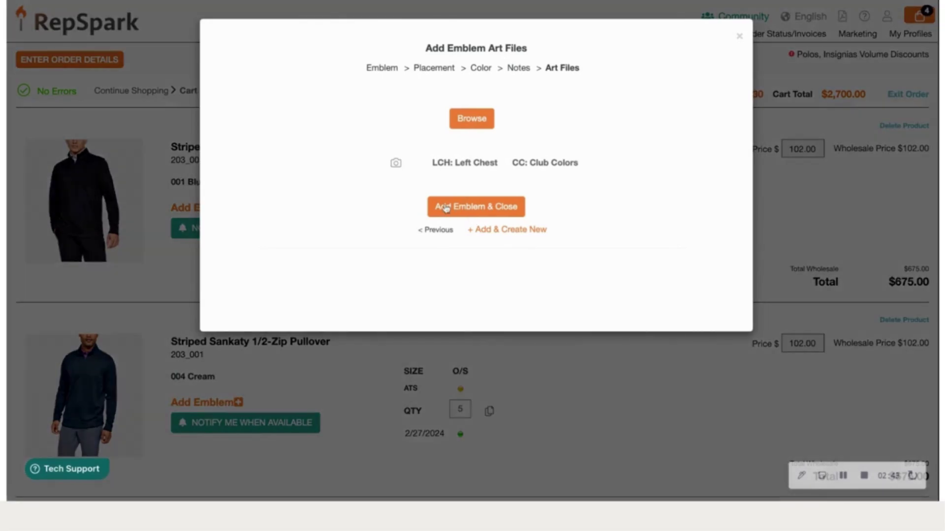
left_click(445, 207)
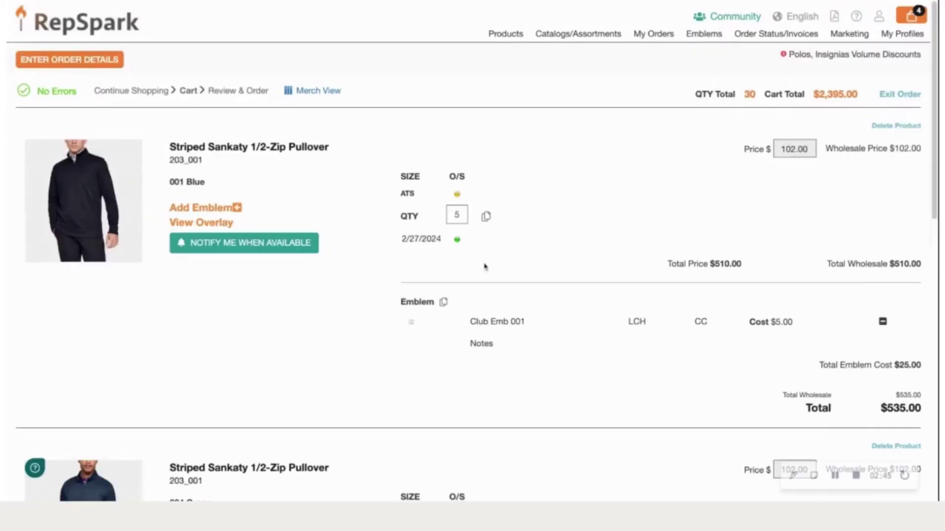
Save the cart with the added emblem
scroll(646, 364, "down", 1)
scroll(645, 354, "down", 4)
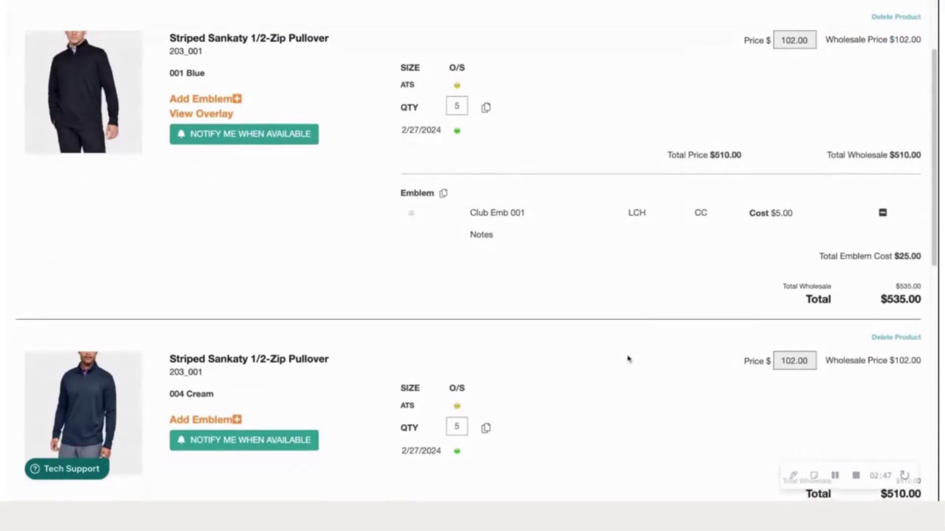
scroll(648, 370, "down", 10)
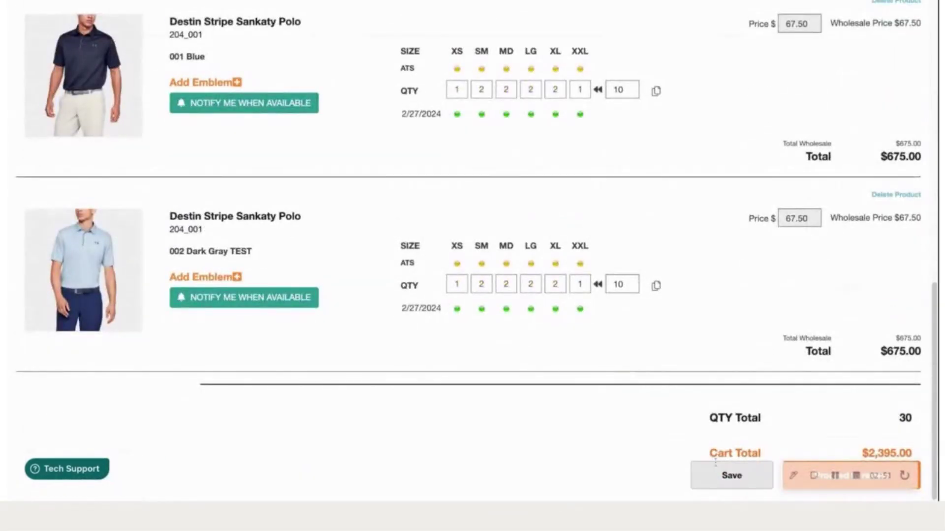
left_click(738, 482)
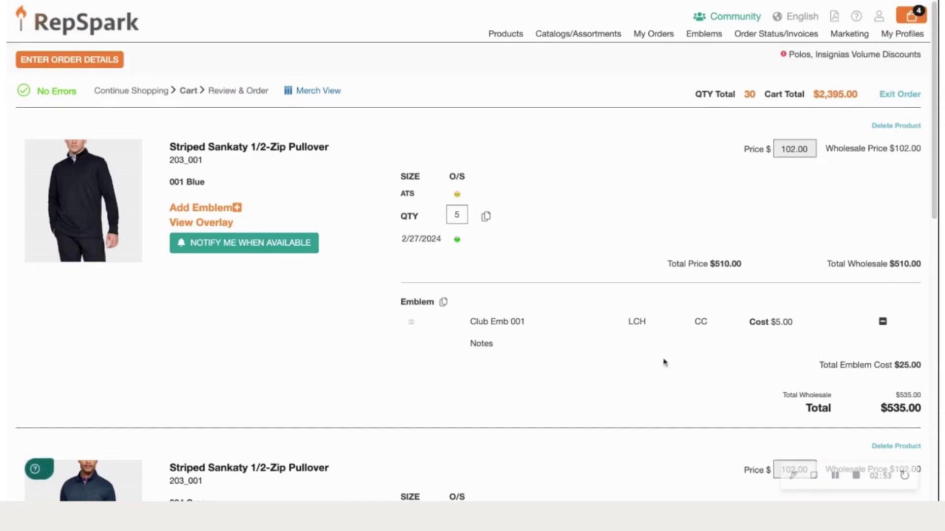
Copy the Club Emb 001 emblem from the Blue Striped Sankaty 1/2-Zip Pullover to all products in the cart
scroll(648, 372, "down", 4)
scroll(649, 350, "up", 3)
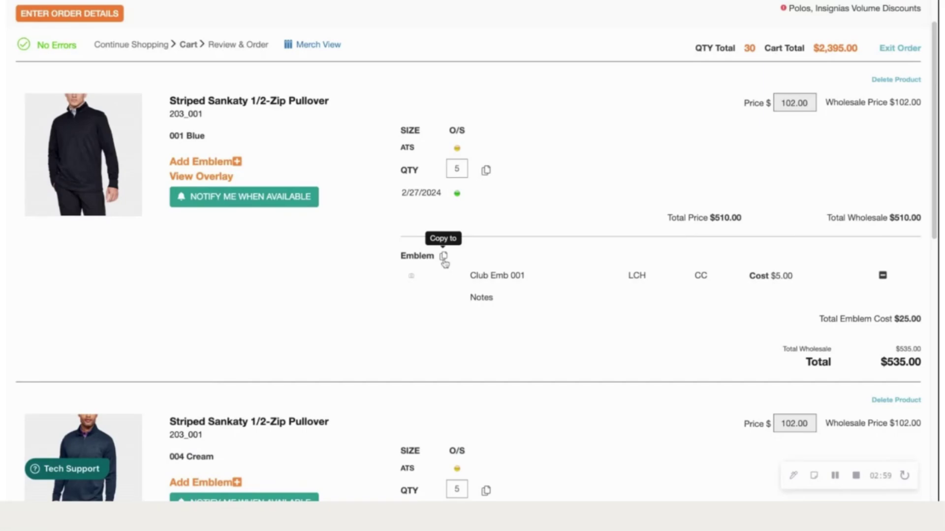
left_click(444, 257)
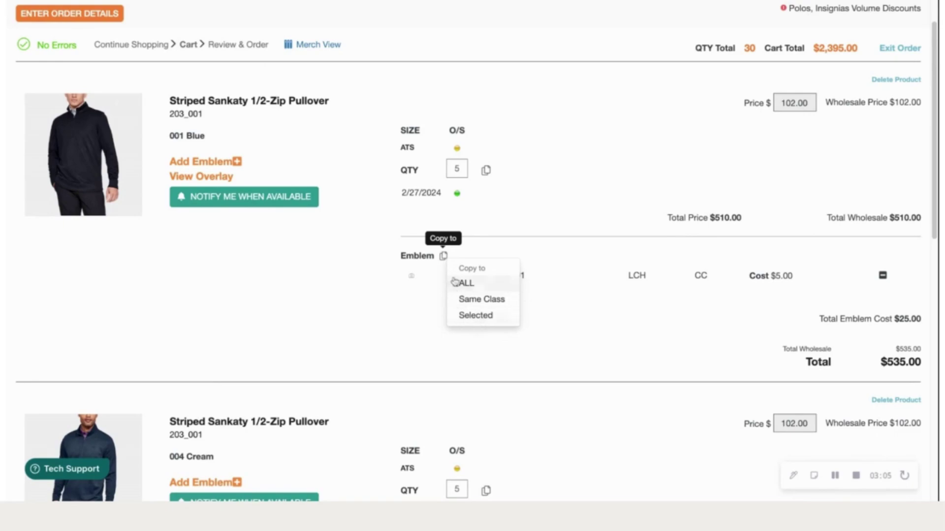
left_click(464, 288)
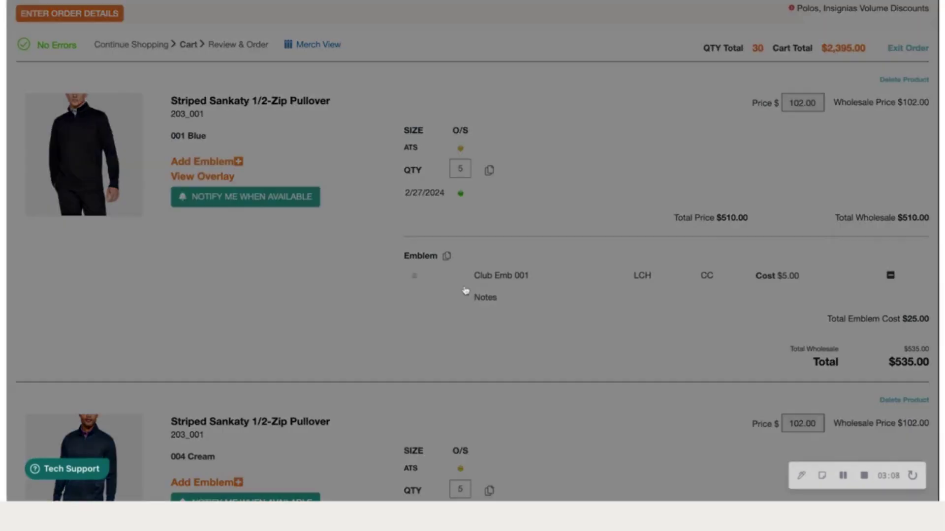
Review the emblem details, quantities and totals of every pullover and polo in the cart
scroll(584, 337, "down", 5)
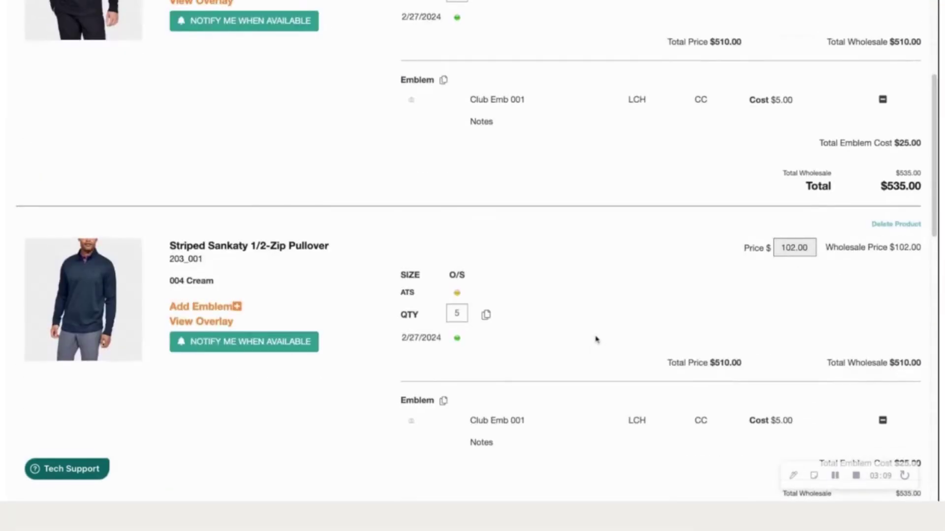
scroll(596, 341, "down", 6)
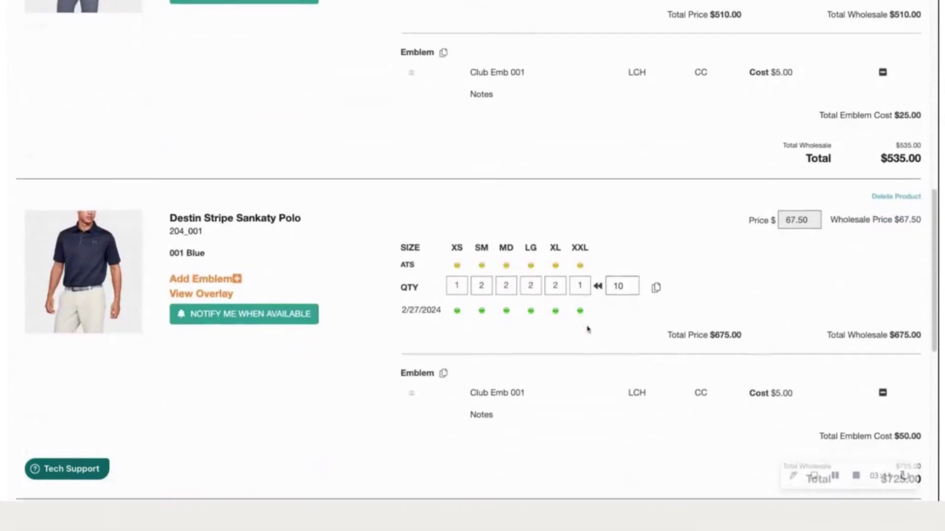
scroll(585, 335, "down", 2)
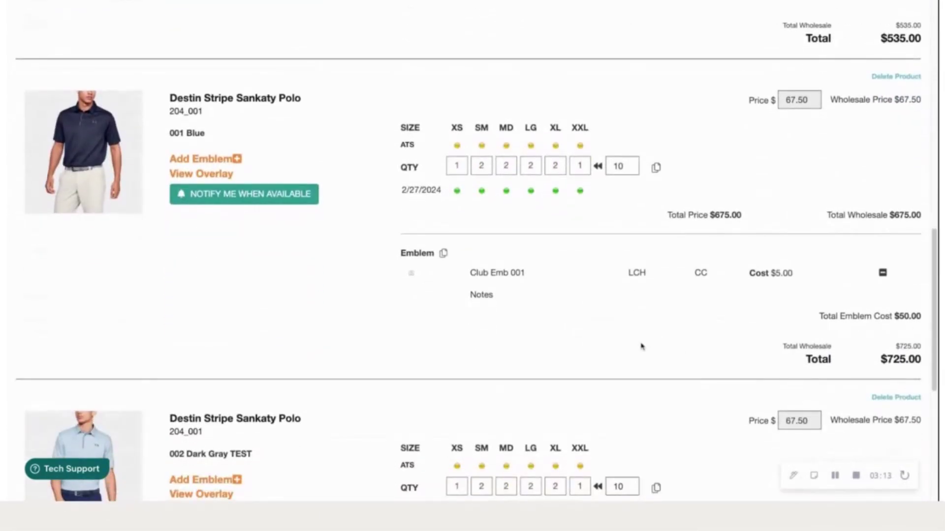
scroll(642, 348, "down", 5)
scroll(642, 298, "down", 2)
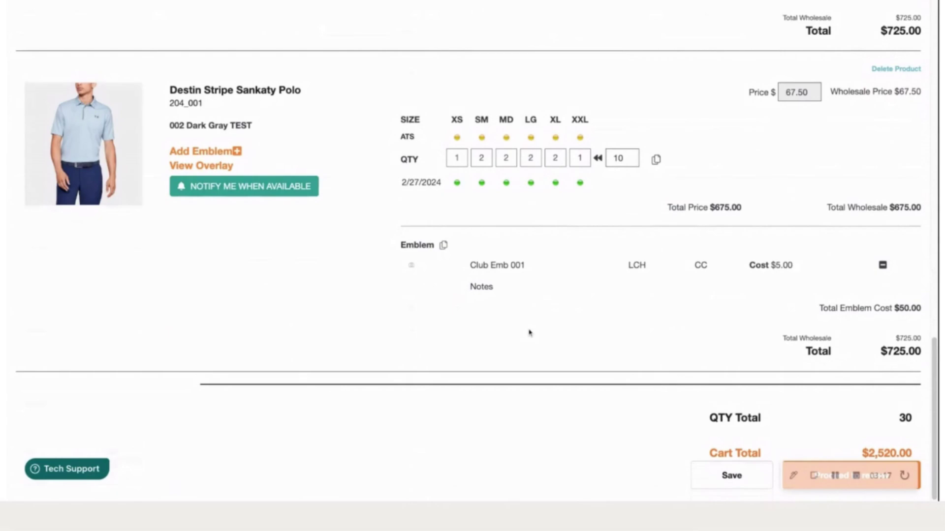
scroll(565, 364, "up", 1)
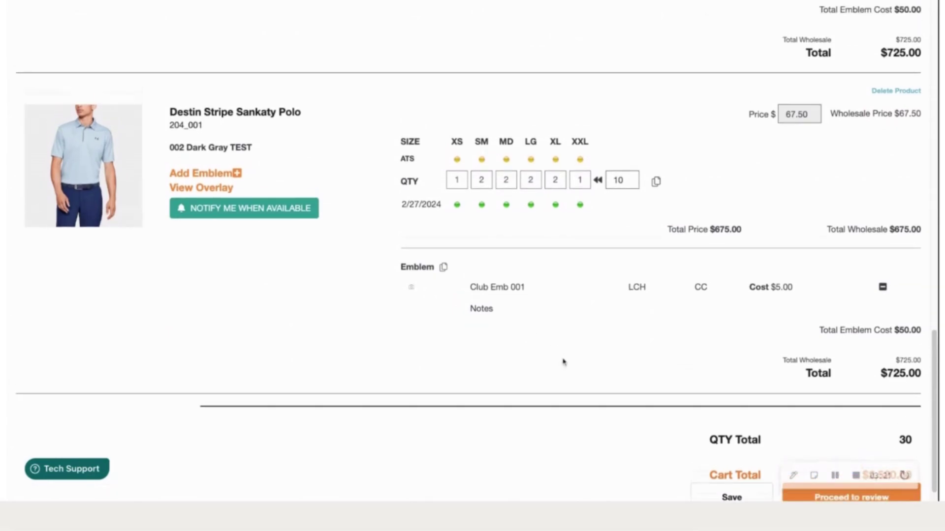
scroll(561, 361, "up", 2)
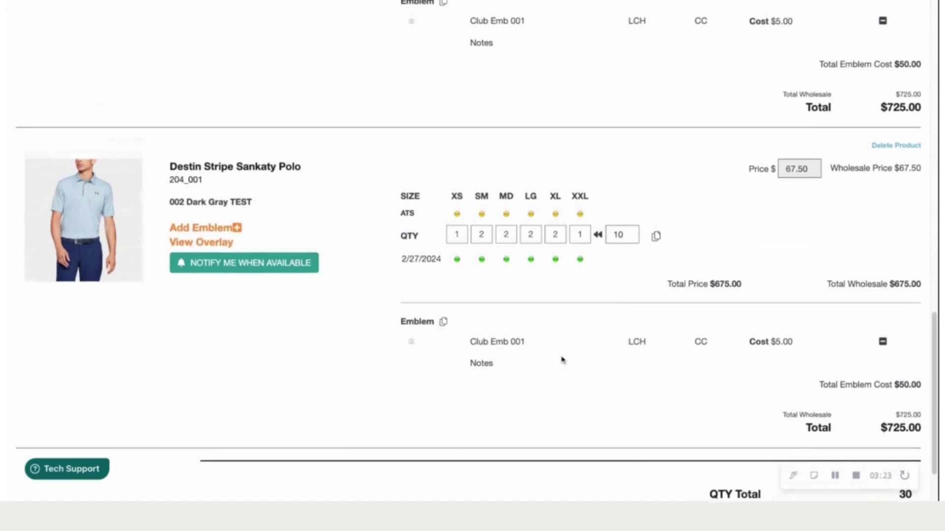
scroll(579, 374, "up", 10)
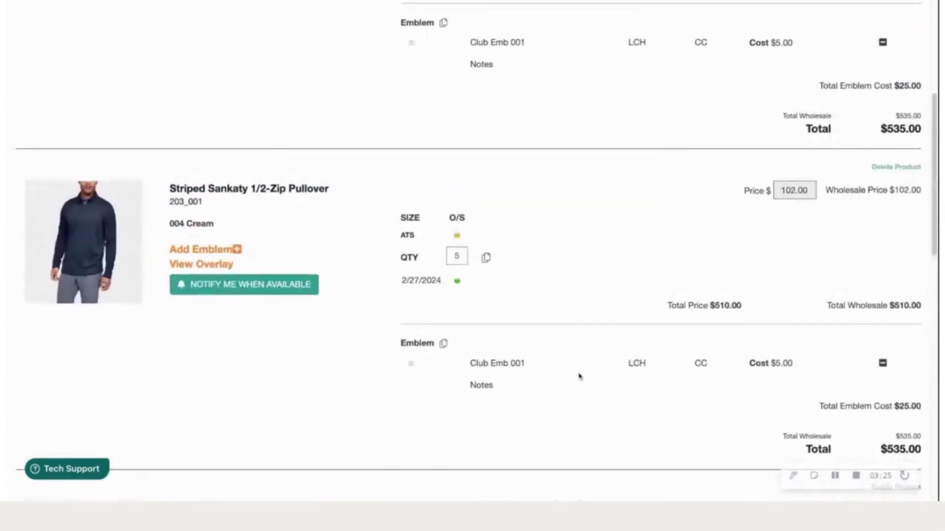
scroll(579, 376, "up", 5)
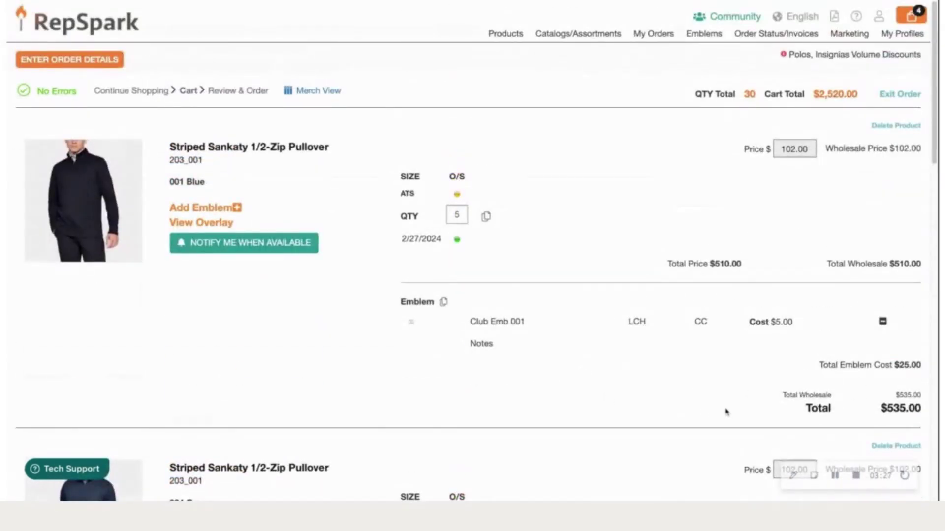
Proceed from the cart to the order review, check out and process the order
scroll(681, 410, "down", 15)
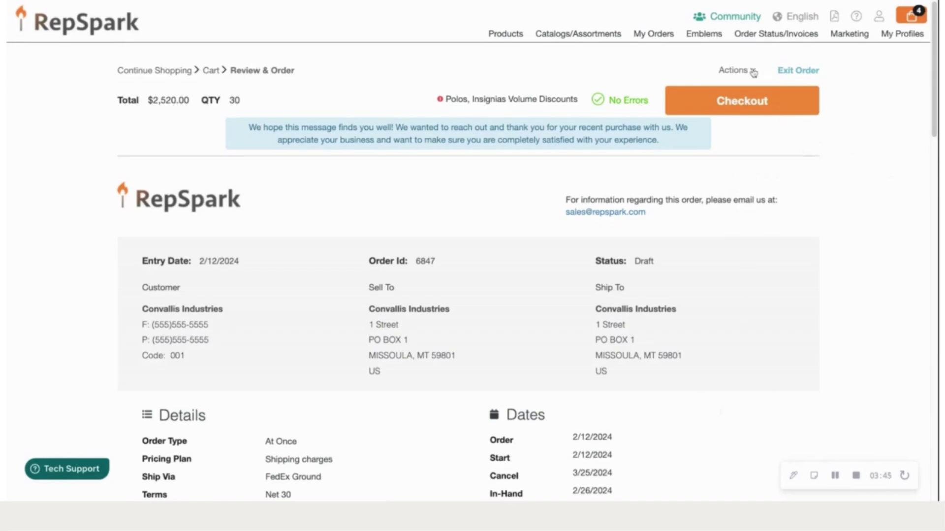
left_click(738, 104)
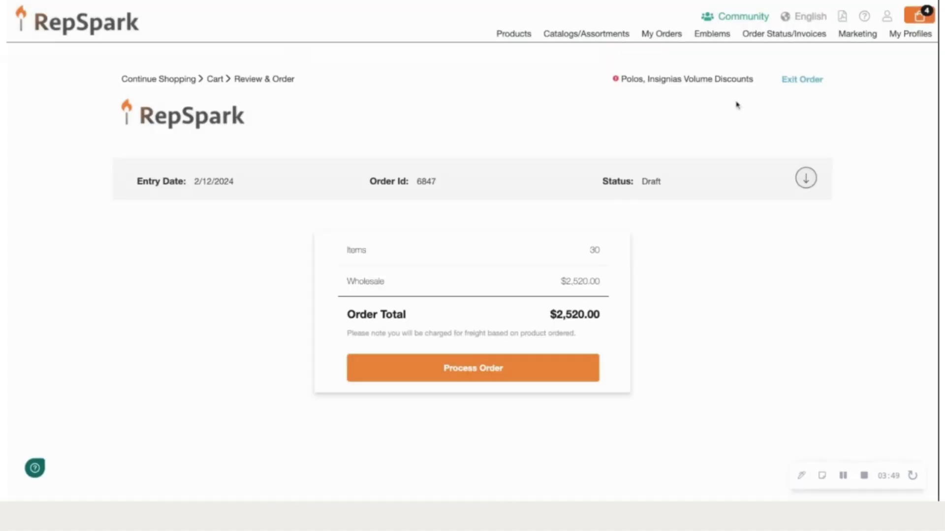
left_click(473, 370)
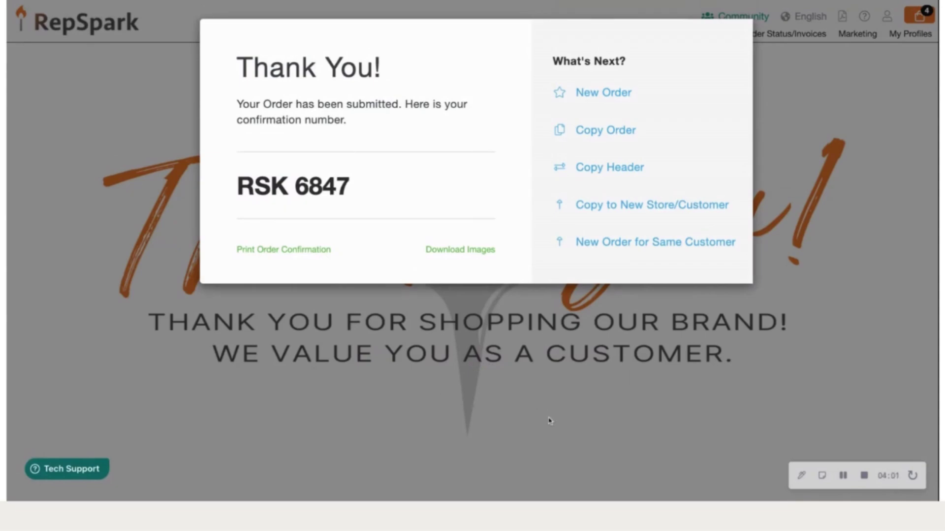
left_click(864, 475)
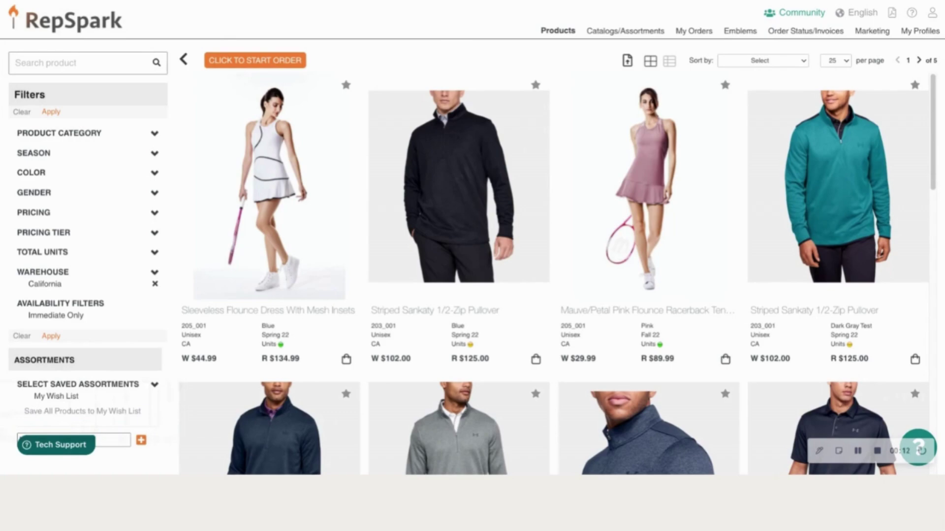
Open the In Season Collection with the swimwear cover from the shared catalogs, page through it, and return to the catalog overview
left_click(602, 32)
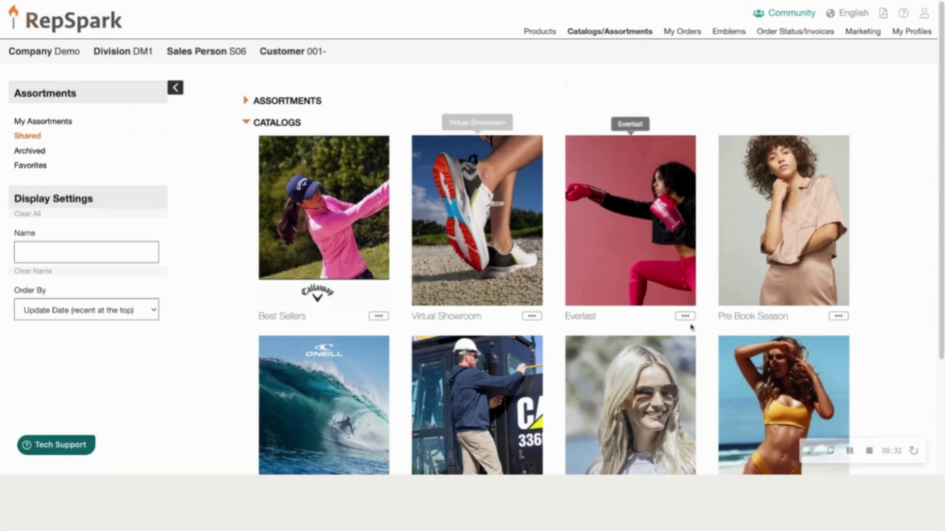
scroll(640, 197, "down", 2)
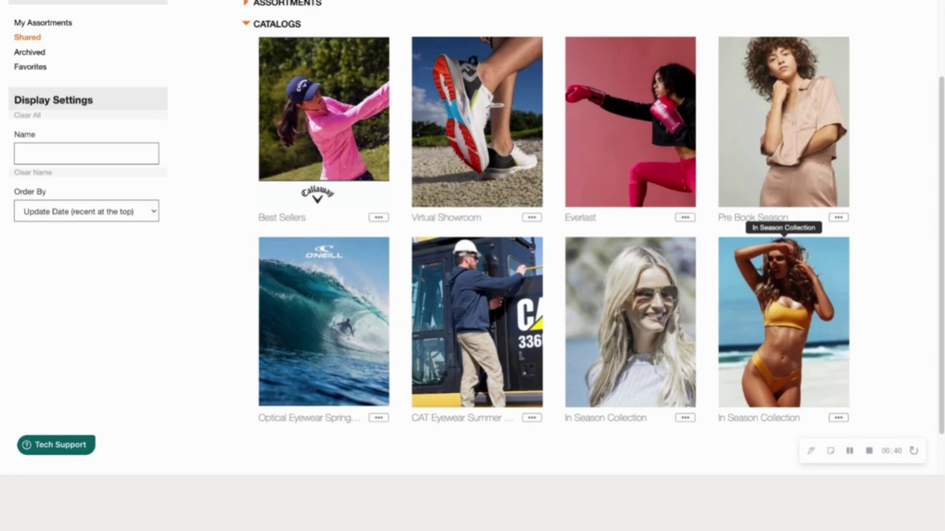
left_click(783, 246)
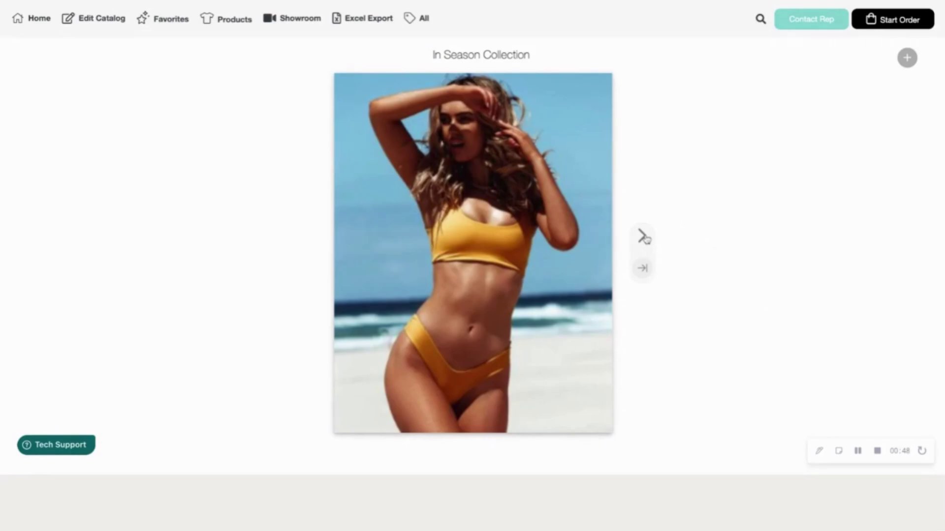
left_click(642, 237)
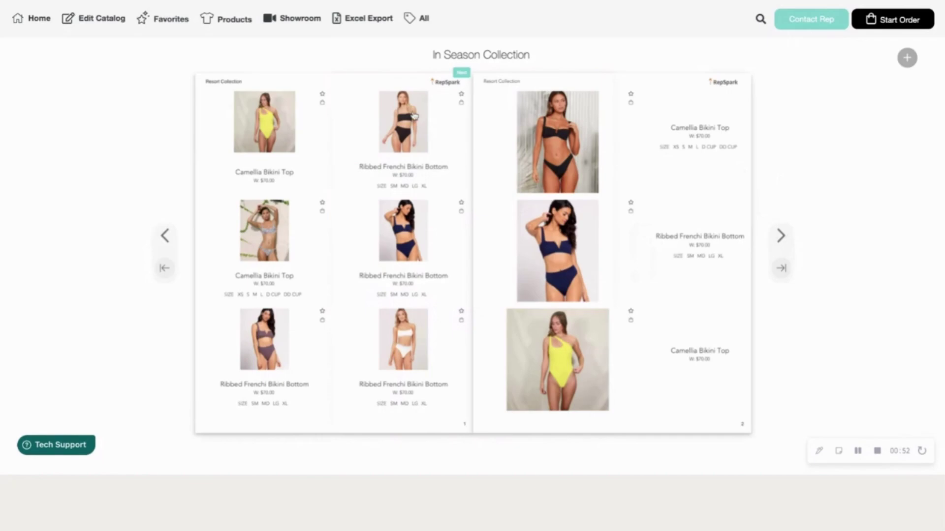
left_click(780, 236)
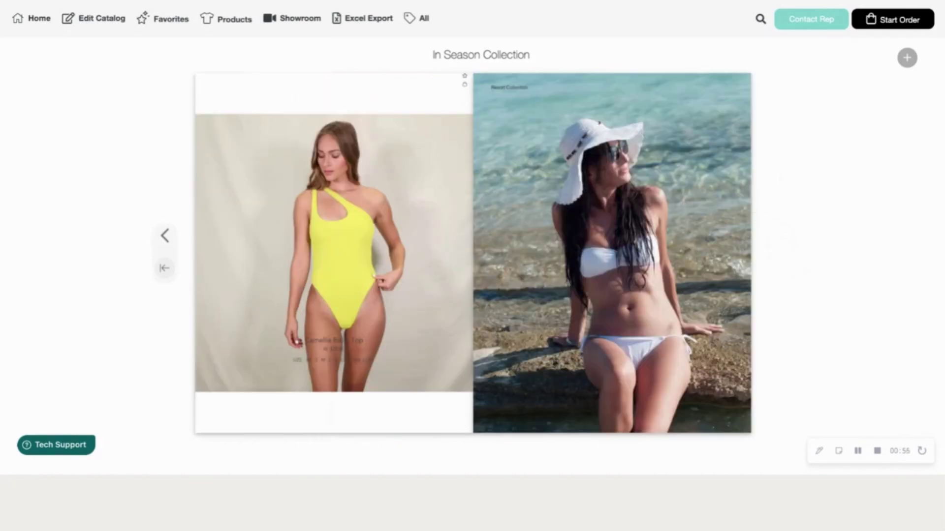
key("alt+Left")
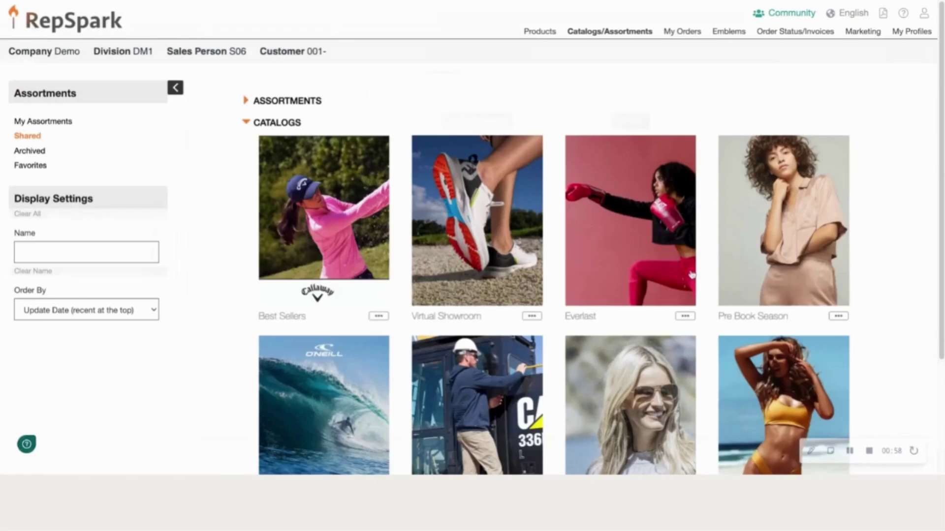
Expand the shared assortments and view the personal ones under My Assortments
left_click(245, 102)
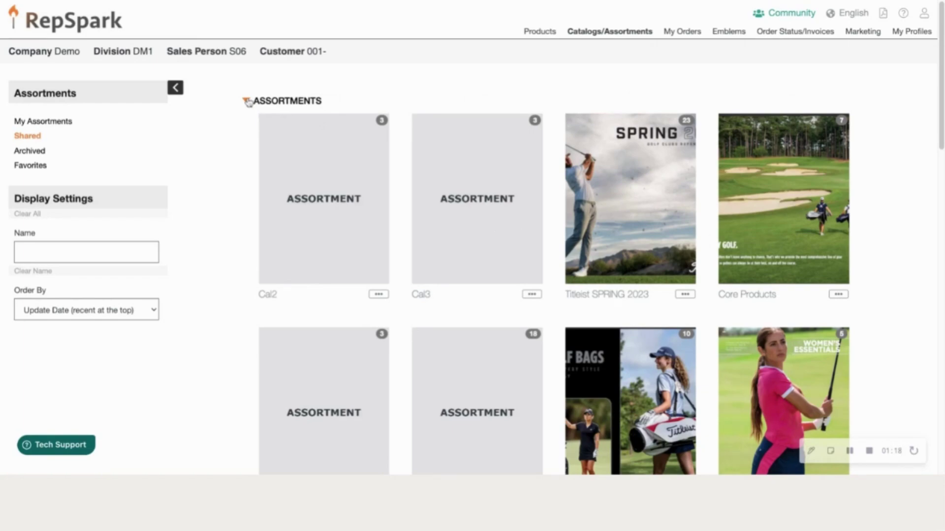
left_click(51, 122)
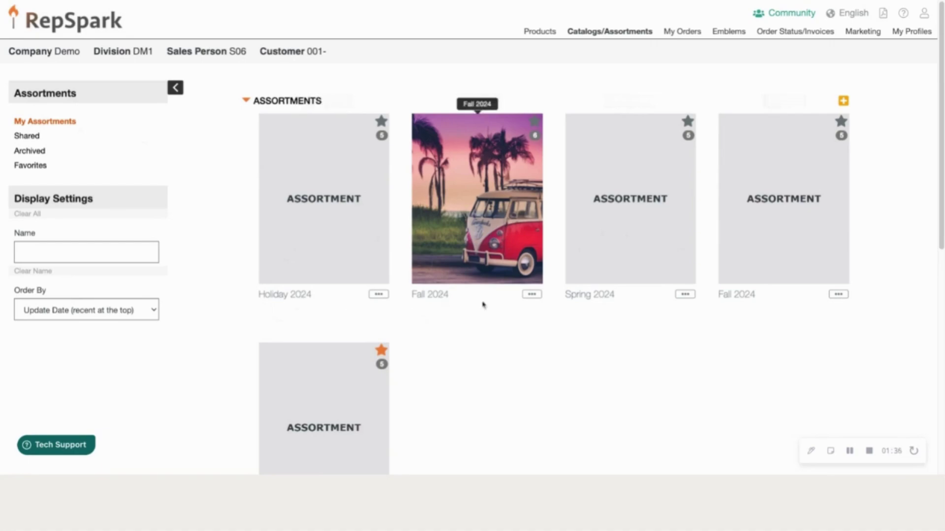
scroll(605, 383, "down", 1)
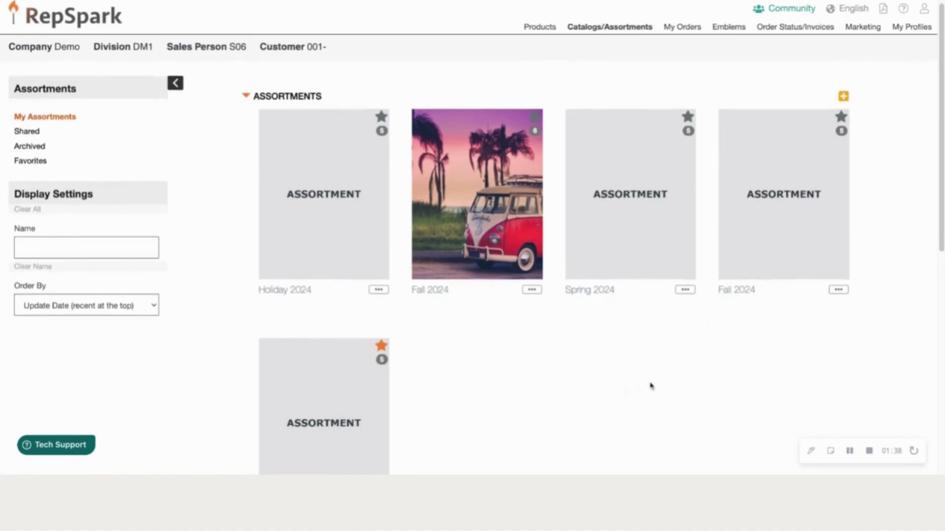
scroll(651, 384, "up", 1)
scroll(650, 384, "up", 1)
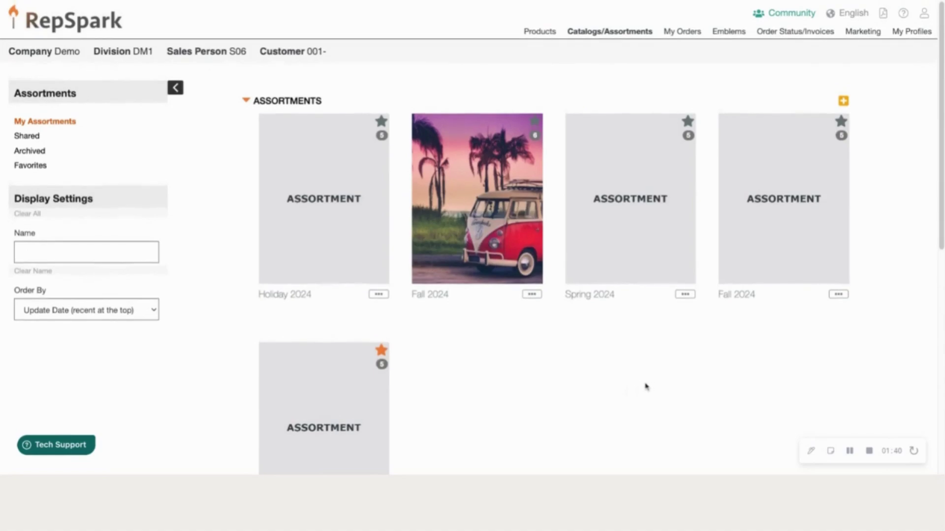
Create an assortment named "Spring 2024" from the product listing and save it as the default
left_click(539, 34)
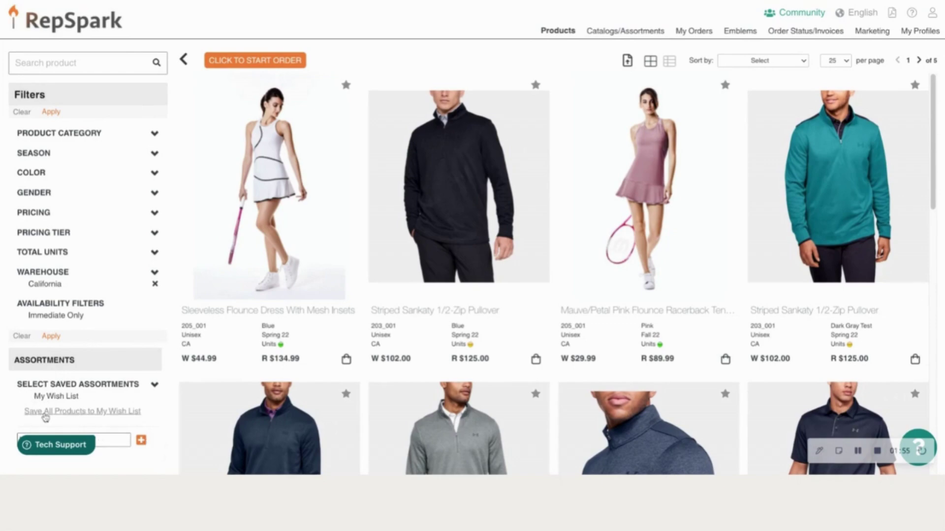
left_click(141, 440)
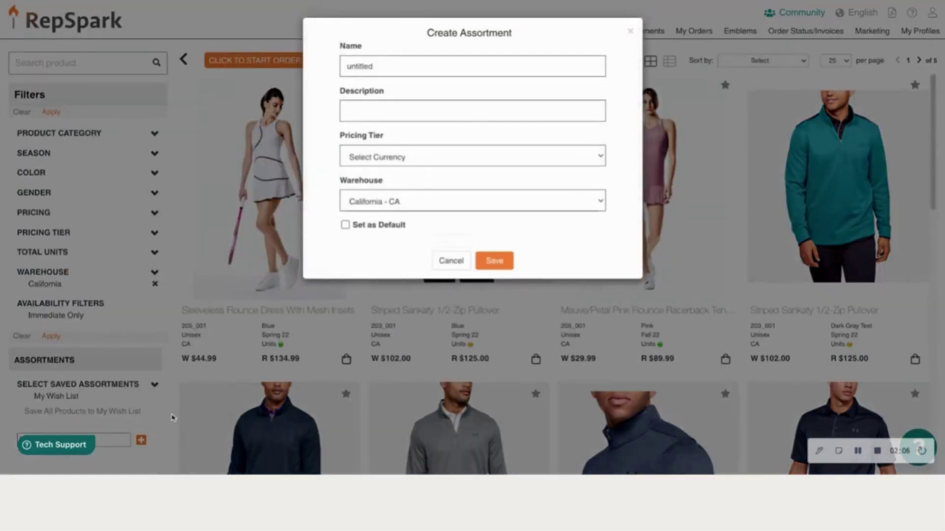
left_click_drag(393, 66, 320, 60)
type("Spring")
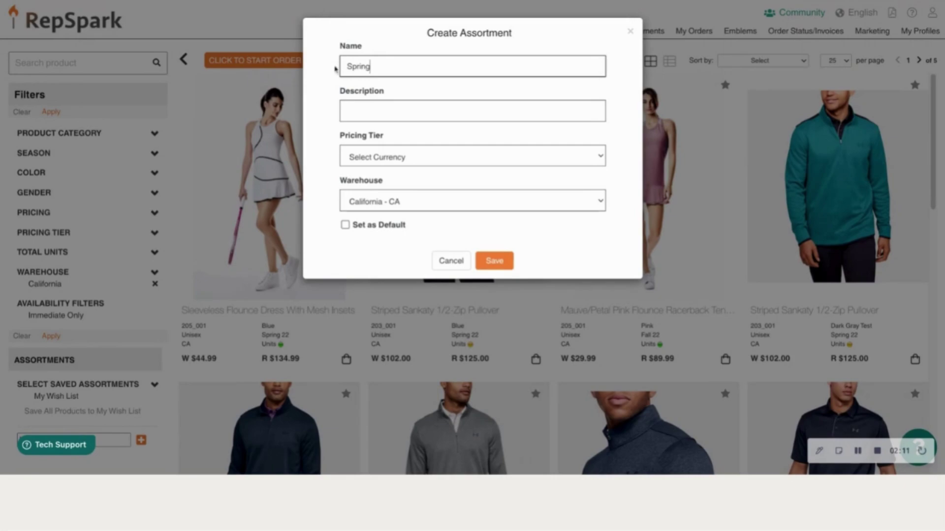
type(" 2024")
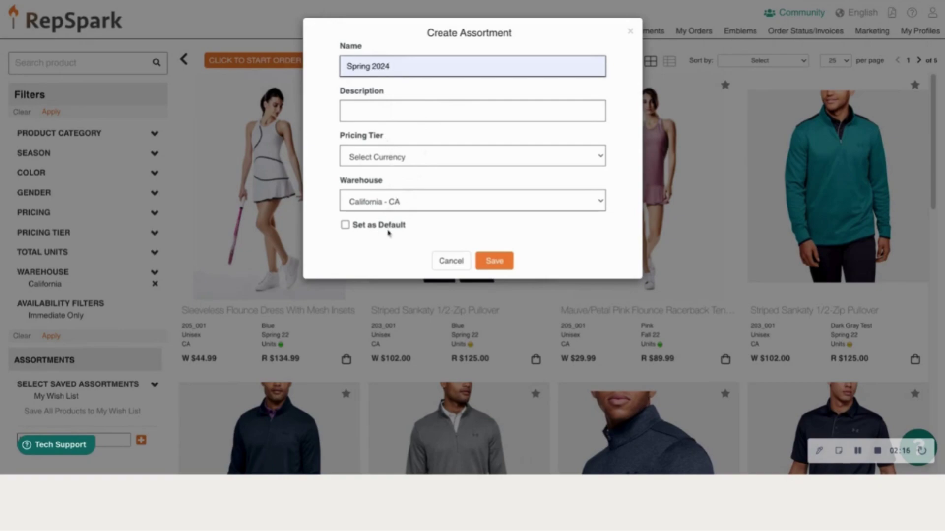
left_click(346, 225)
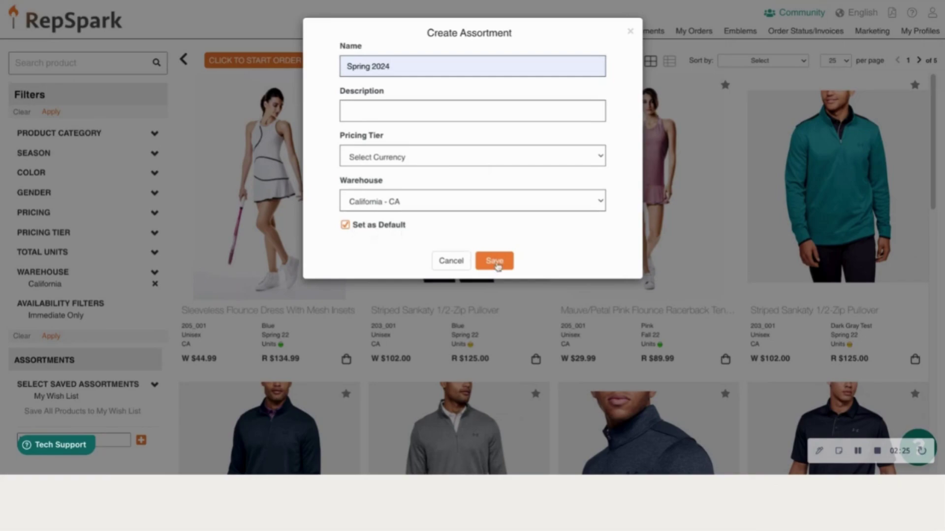
left_click(495, 264)
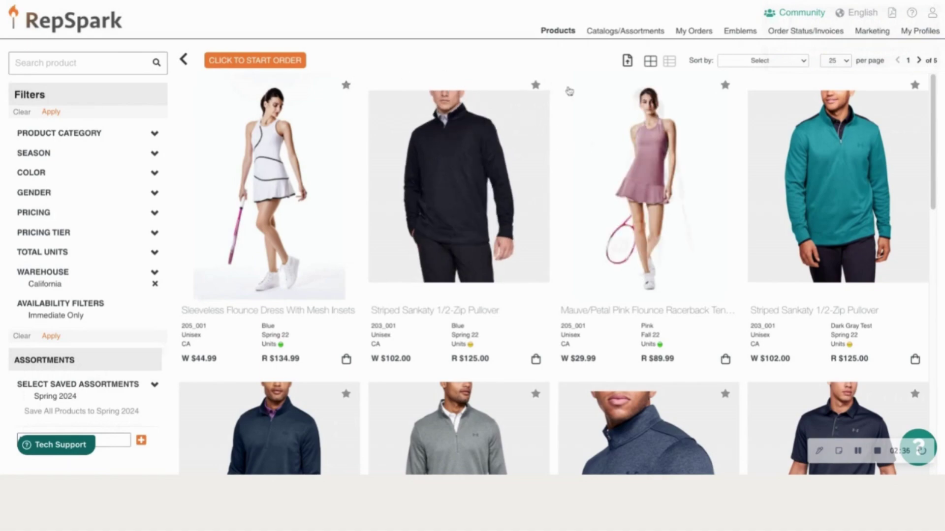
Add the Mauve/Petal Pink Flounce Racerback dress and the Sleeveless Flounce Dress With Mesh Insets to the Spring 2024 assortment
left_click(725, 84)
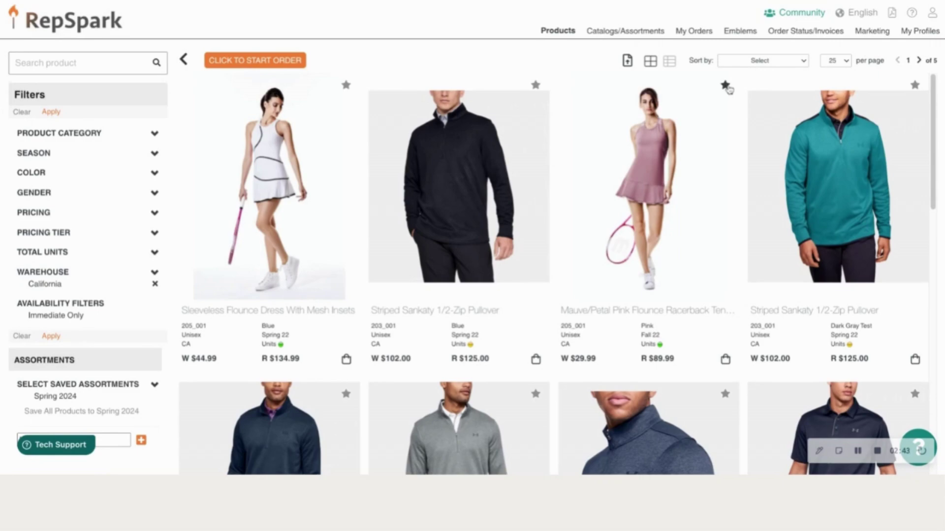
left_click(725, 86)
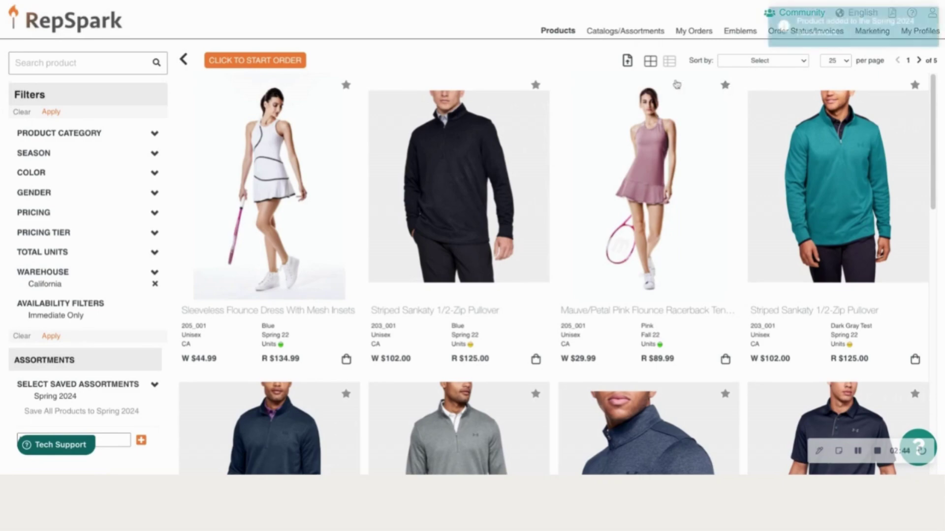
left_click(347, 85)
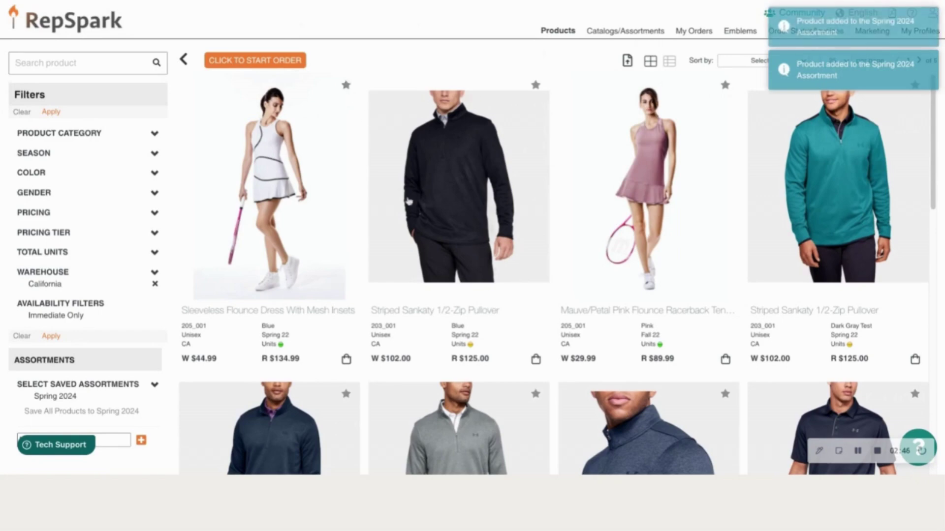
Add the teal, dark gray, forest green and dark blue Destin Stripe Sankaty Polos and two white tennis dresses to the Spring 2024 assortment
scroll(512, 302, "down", 7)
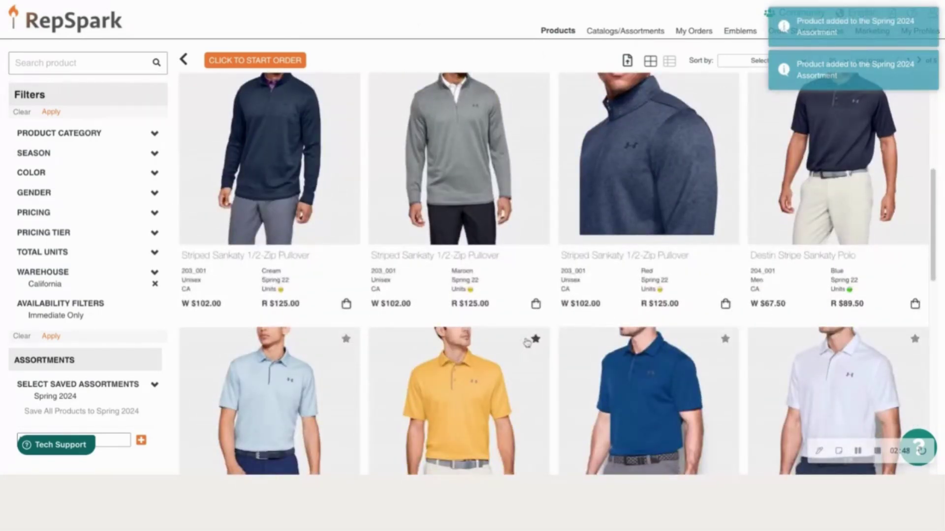
left_click(535, 340)
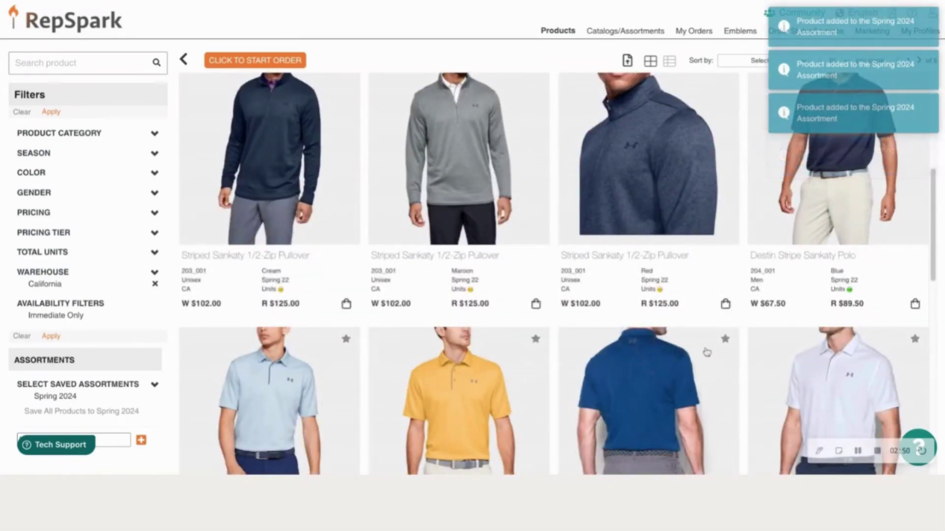
left_click(725, 339)
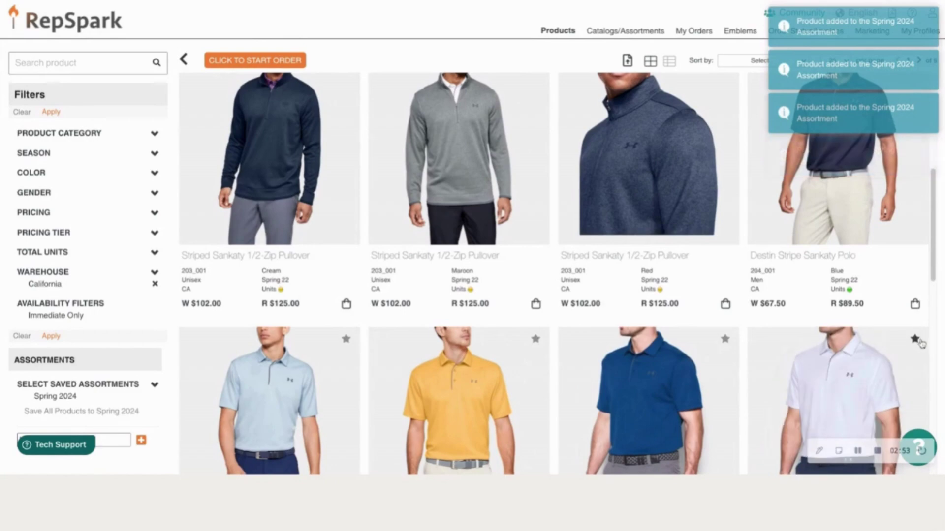
left_click(915, 340)
scroll(605, 306, "down", 5)
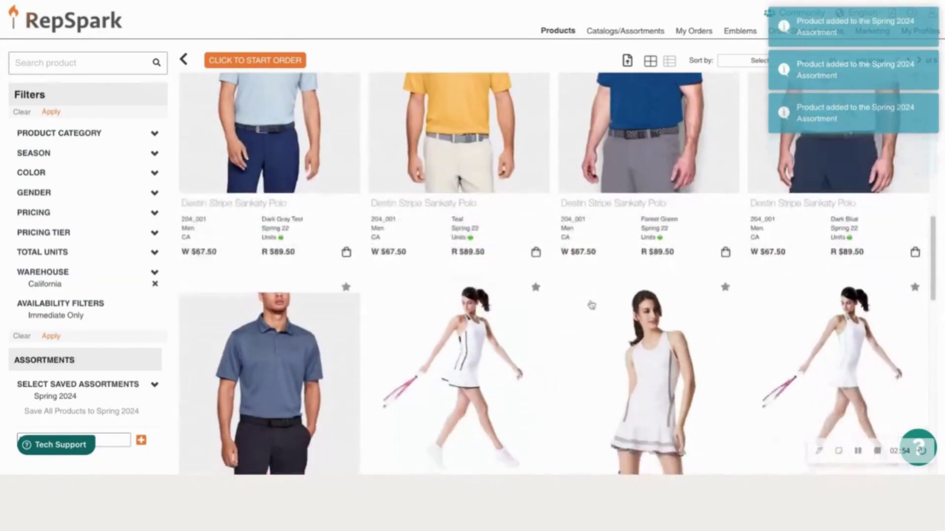
left_click(726, 276)
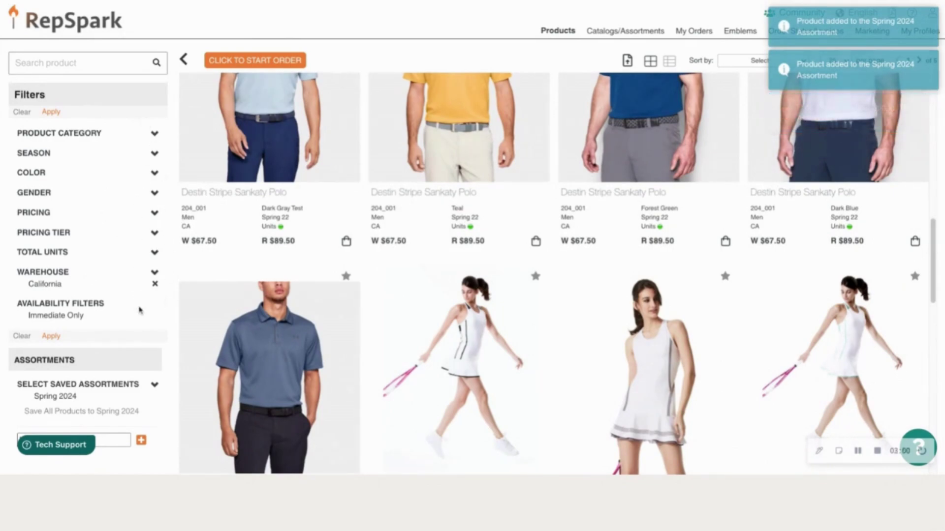
Go to the catalogs and assortments overview, switch to My Assortments and expand the assortment list
scroll(543, 315, "up", 10)
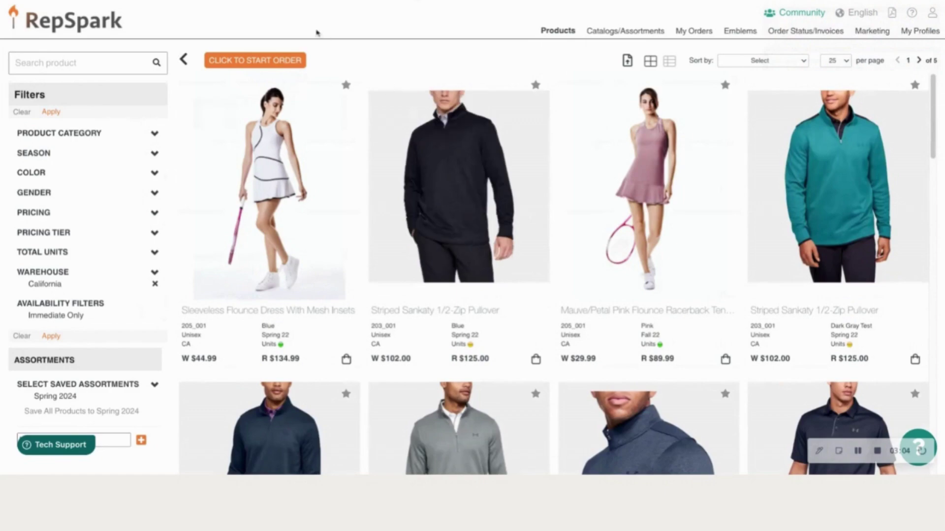
left_click(630, 31)
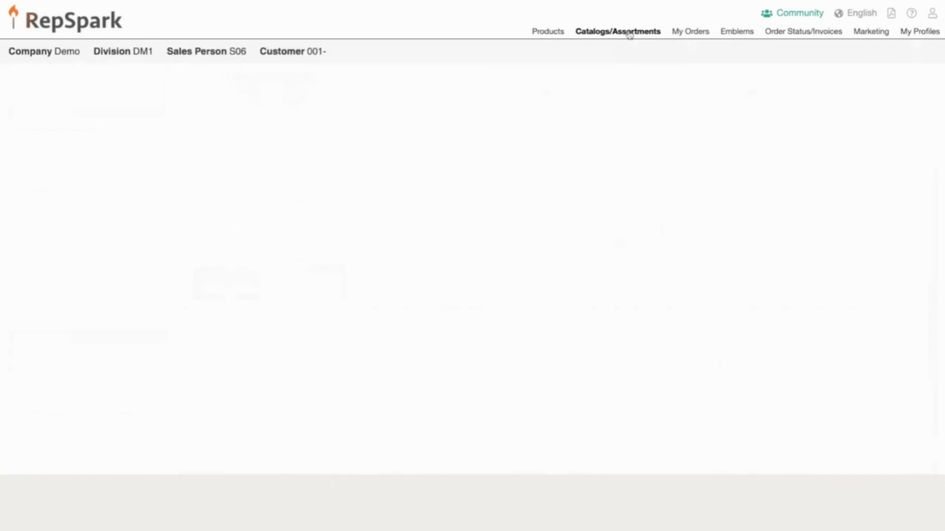
left_click(69, 123)
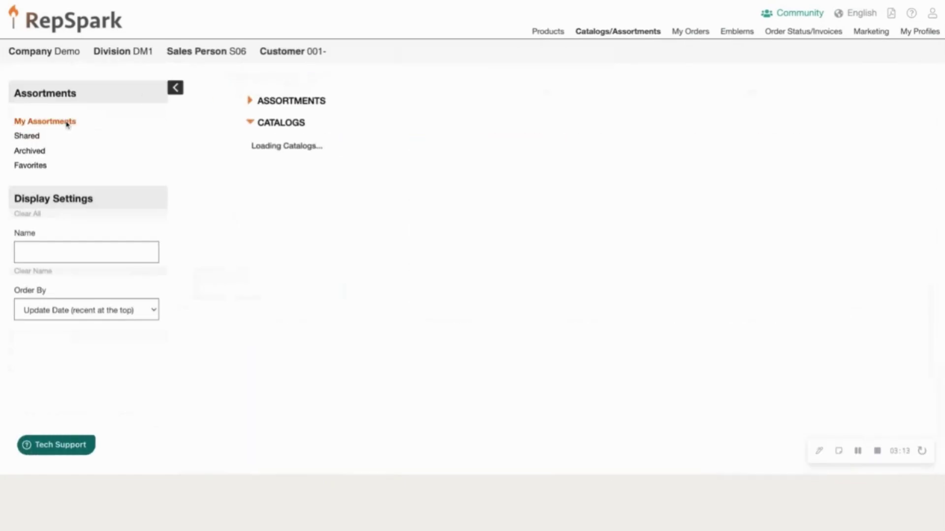
left_click(251, 101)
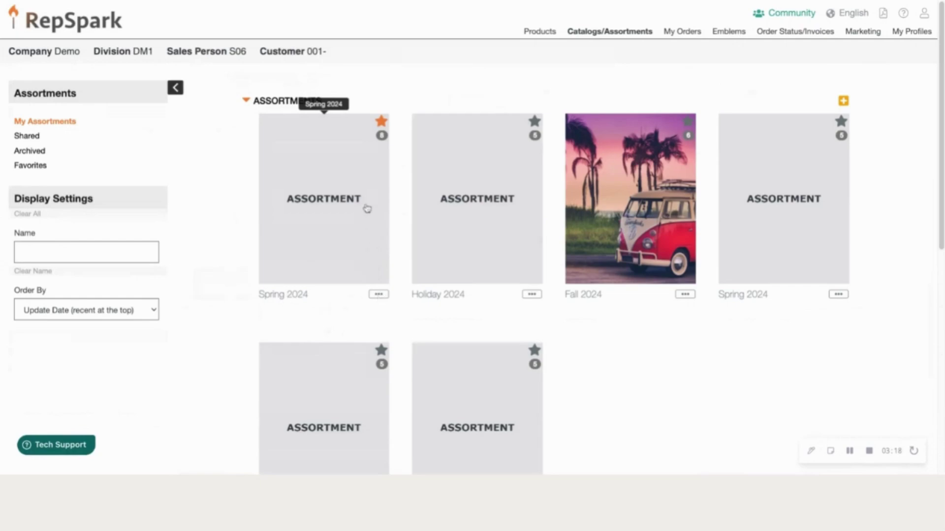
Set "eyeware assortment cover.jpg" as the cover image of the default Spring 2024 assortment and save it
left_click(379, 296)
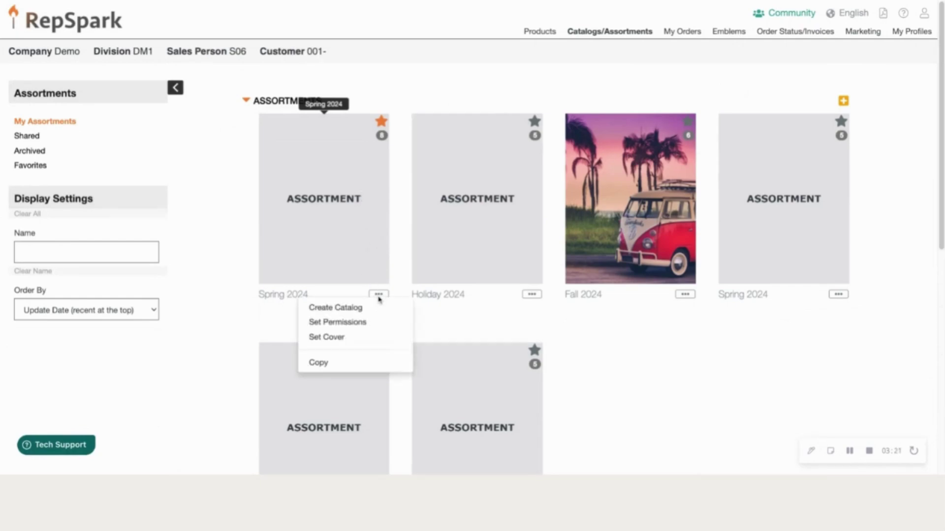
left_click(352, 336)
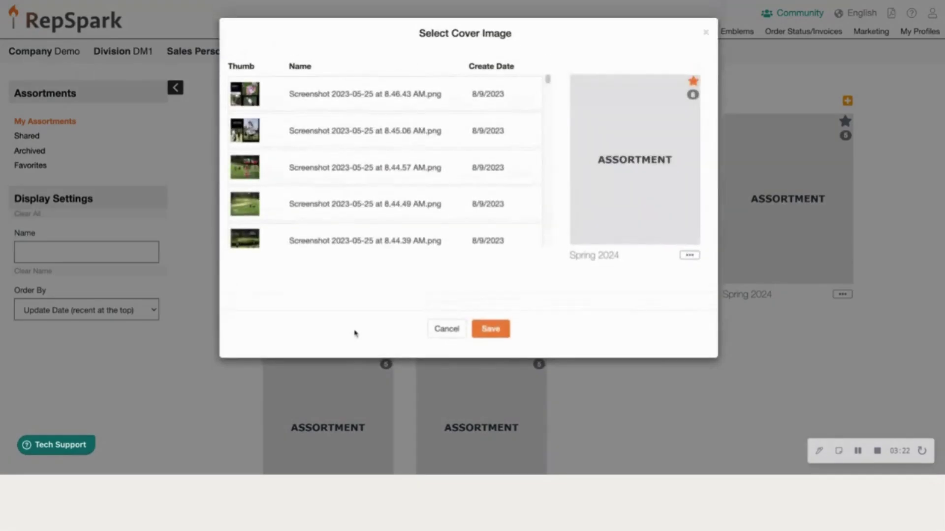
scroll(356, 196, "down", 5)
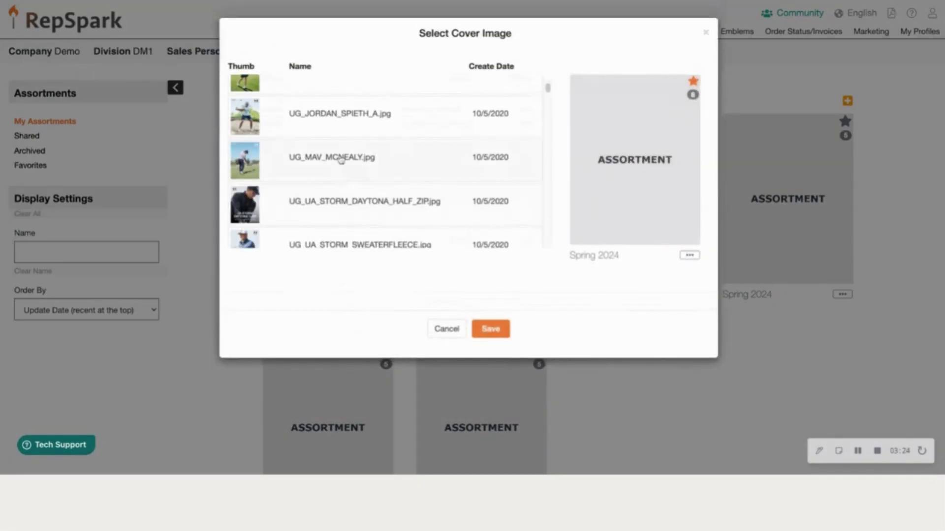
scroll(365, 197, "down", 3)
scroll(364, 202, "down", 1)
left_click(336, 220)
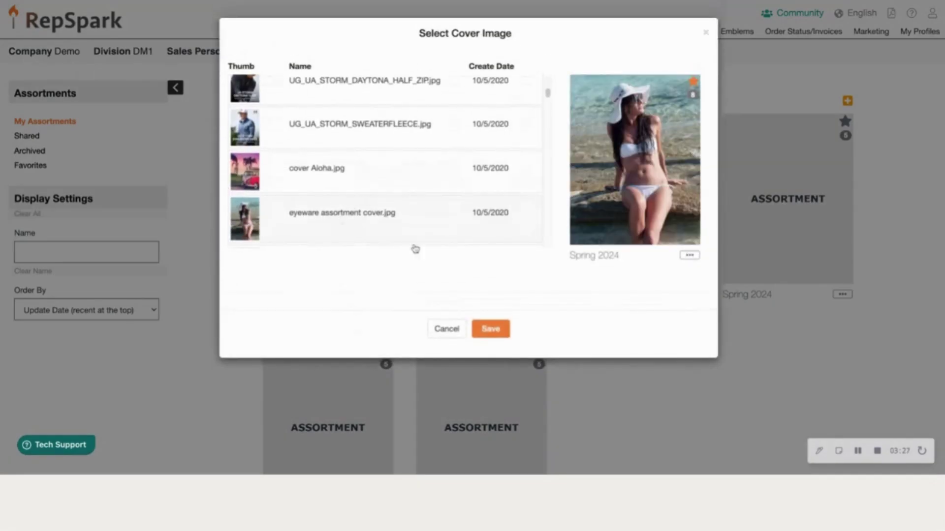
left_click(497, 329)
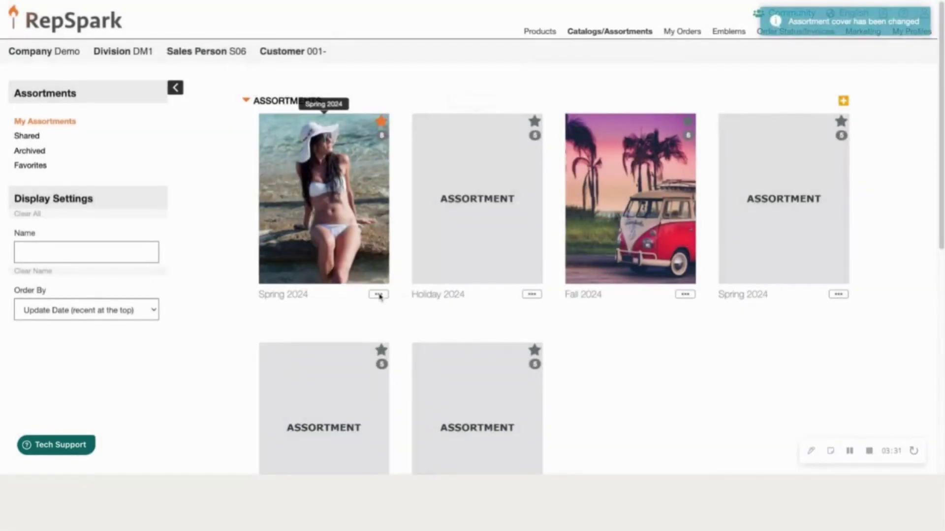
Save the Spring 2024 assortment's permissions with both viewing and editing set to Private
left_click(379, 296)
left_click(331, 322)
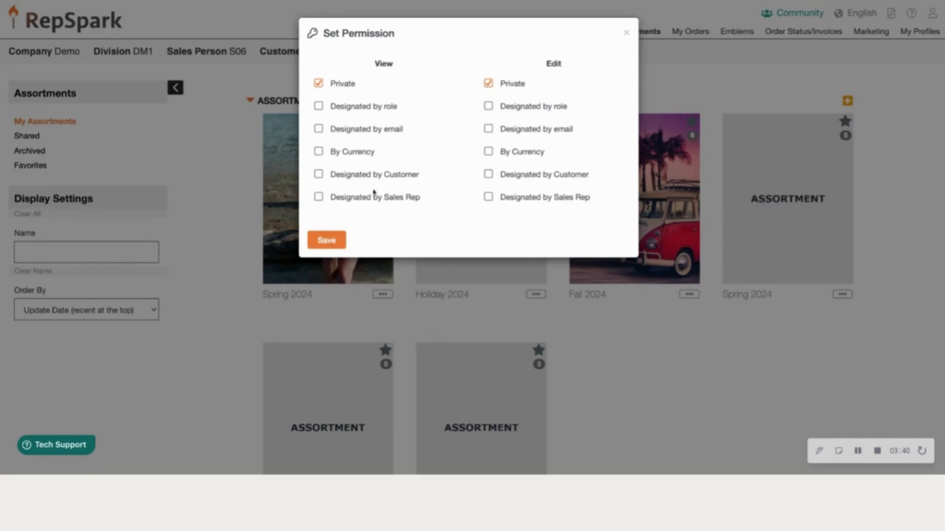
left_click(325, 241)
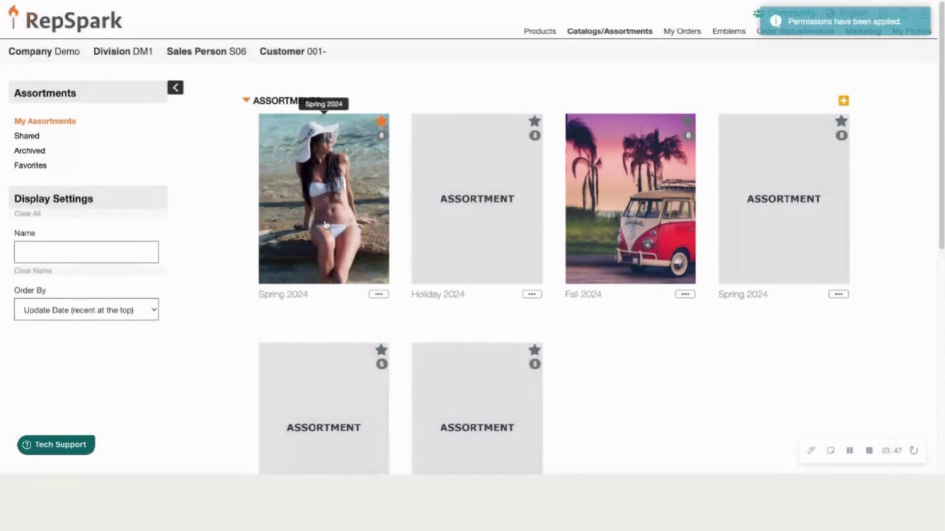
Open the Spring 2024 assortment and view the form for messaging the representative, closing it without sending
left_click(325, 225)
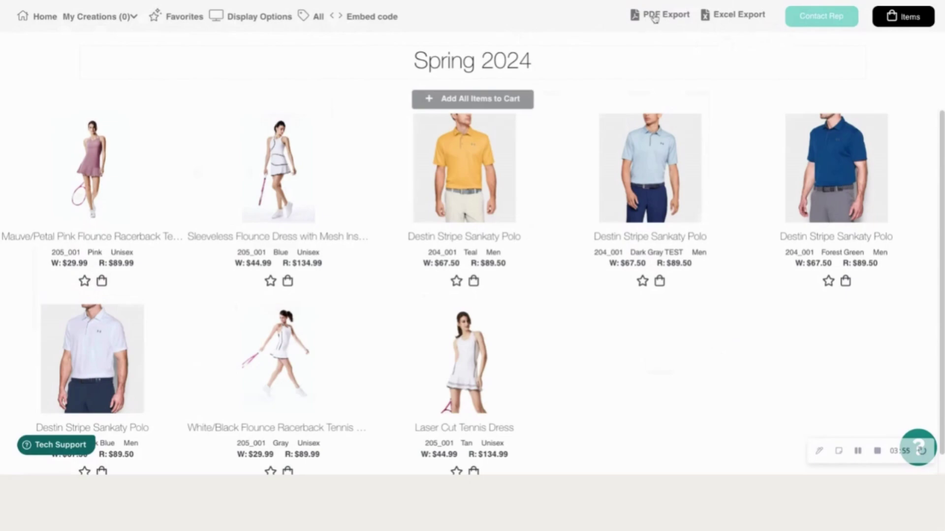
left_click(826, 20)
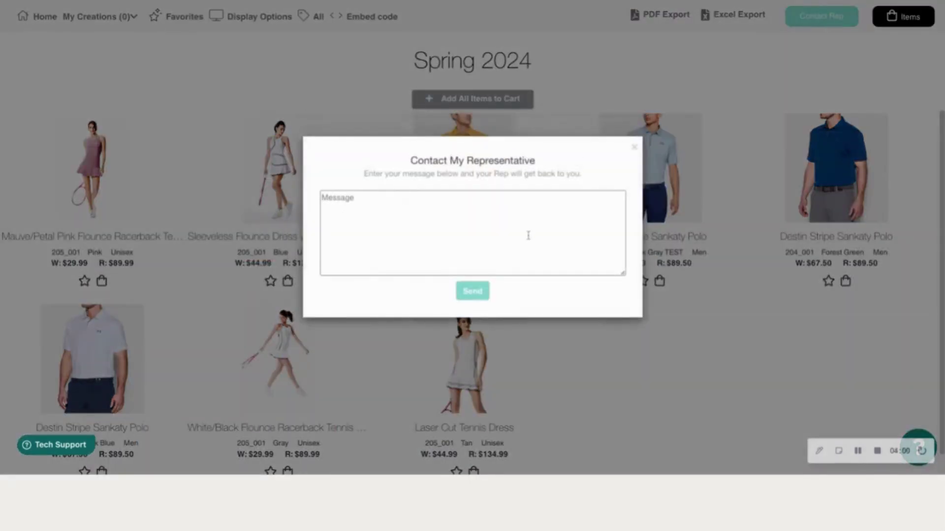
left_click(634, 147)
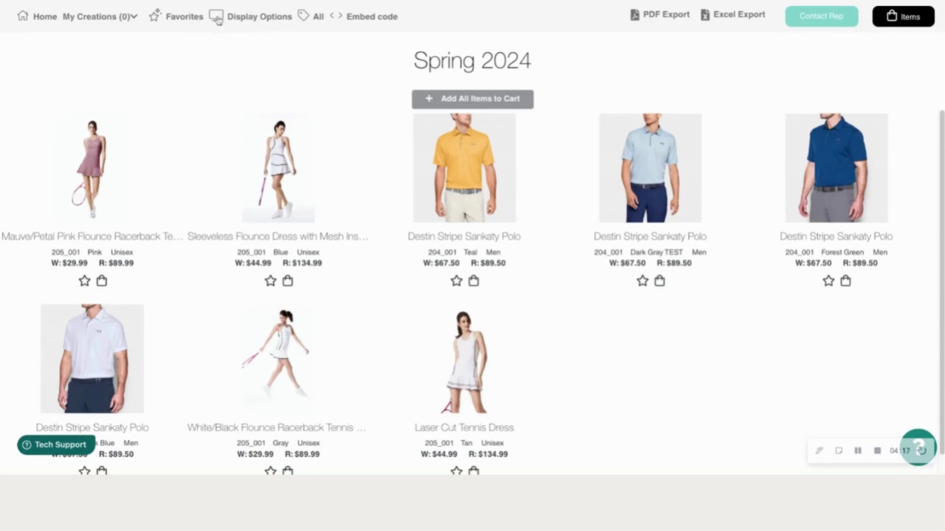
Hide the wholesale price for All in the Spring 2024 assortment's display options, then reopen the options and reapply them
left_click(254, 20)
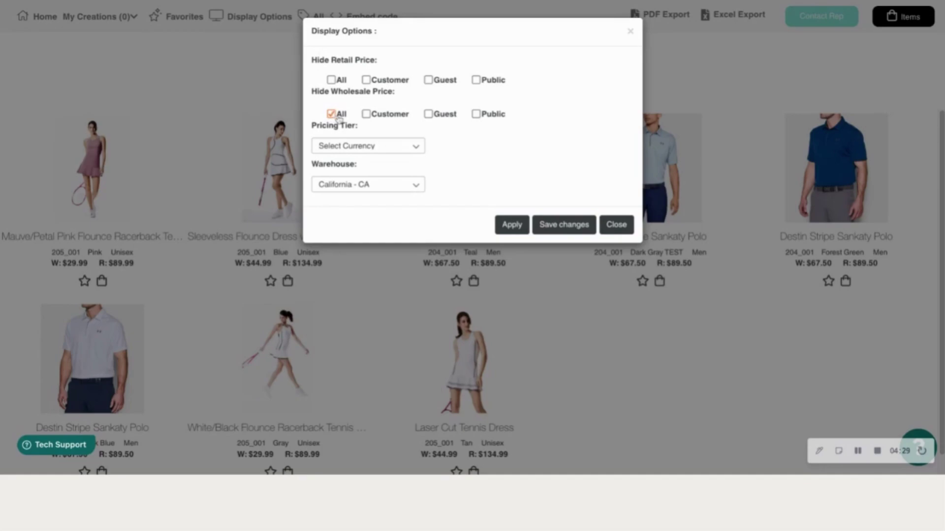
left_click(514, 230)
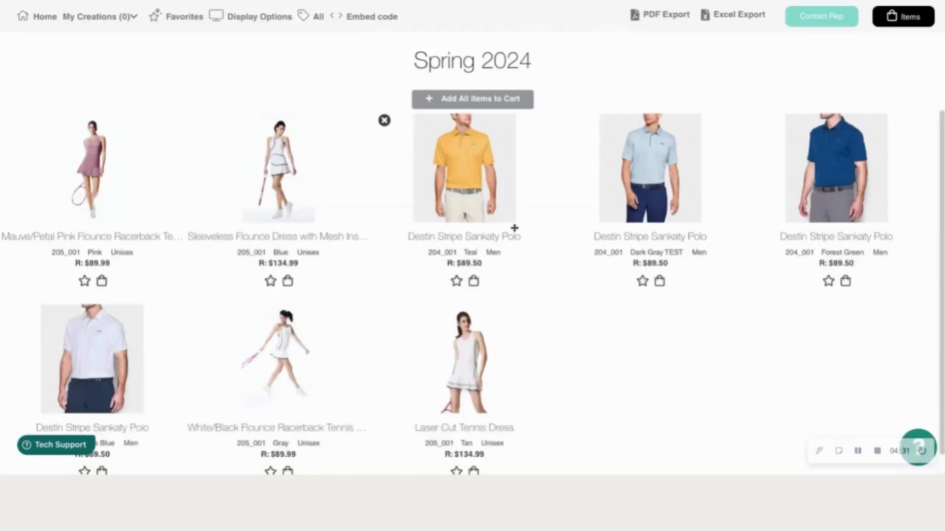
left_click(243, 18)
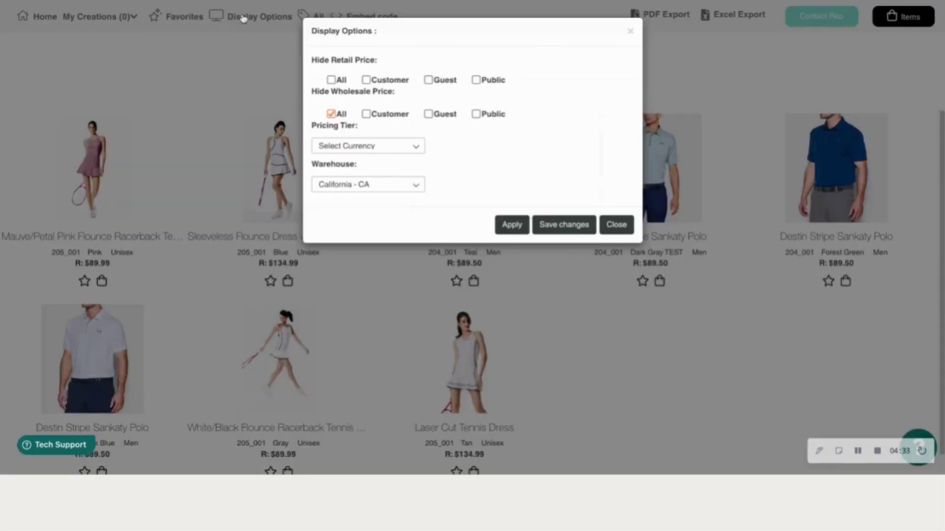
left_click(511, 226)
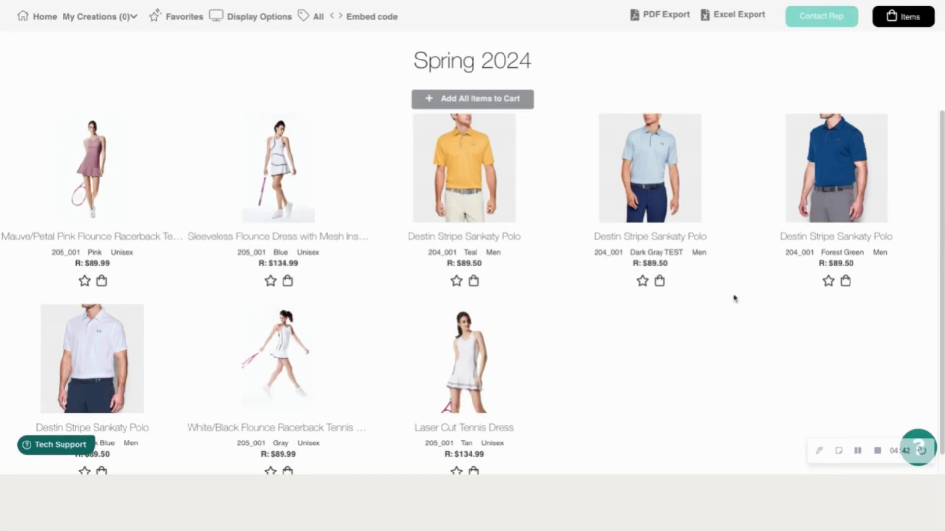
Look over the Spring 2024 assortment's products and inspect its embed code and link options, then close them
scroll(754, 406, "down", 1)
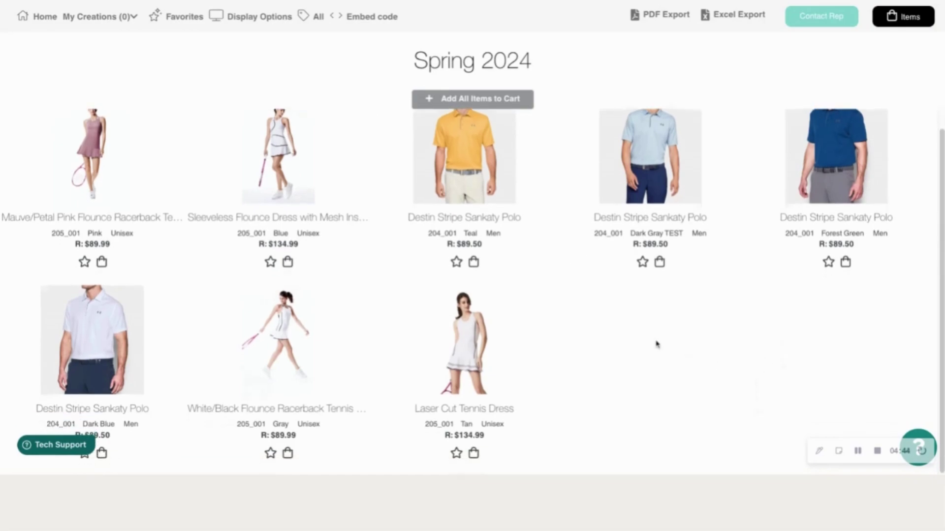
scroll(648, 348, "up", 1)
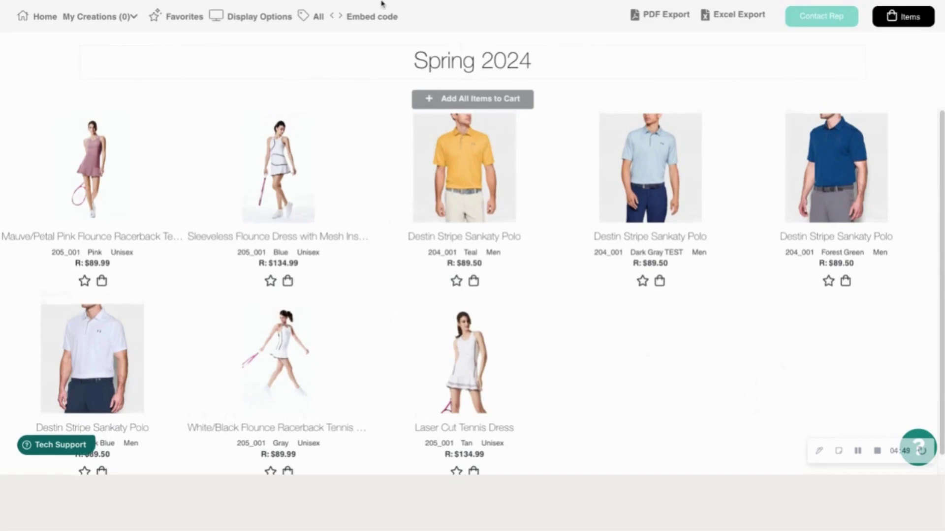
left_click(370, 20)
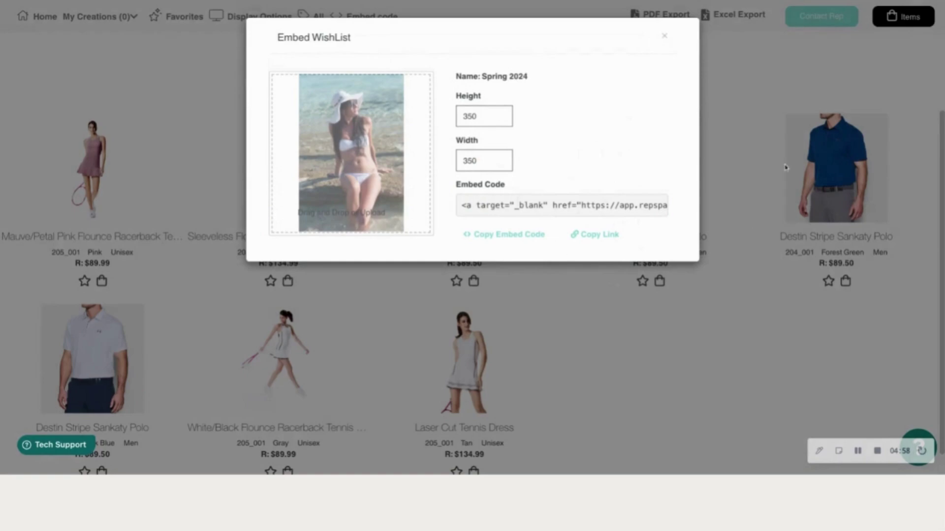
left_click(666, 37)
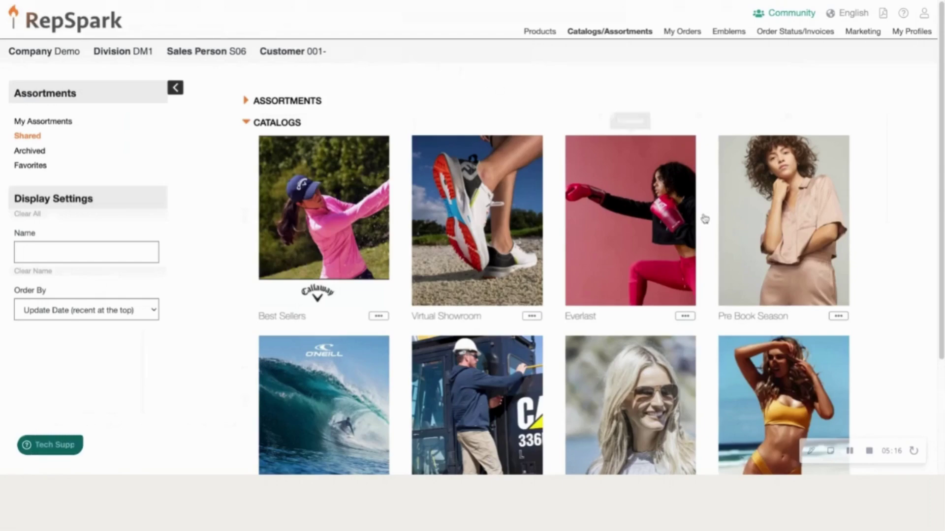
Return from the shared catalogs to My Assortments and expand the list of personal assortments
left_click(52, 122)
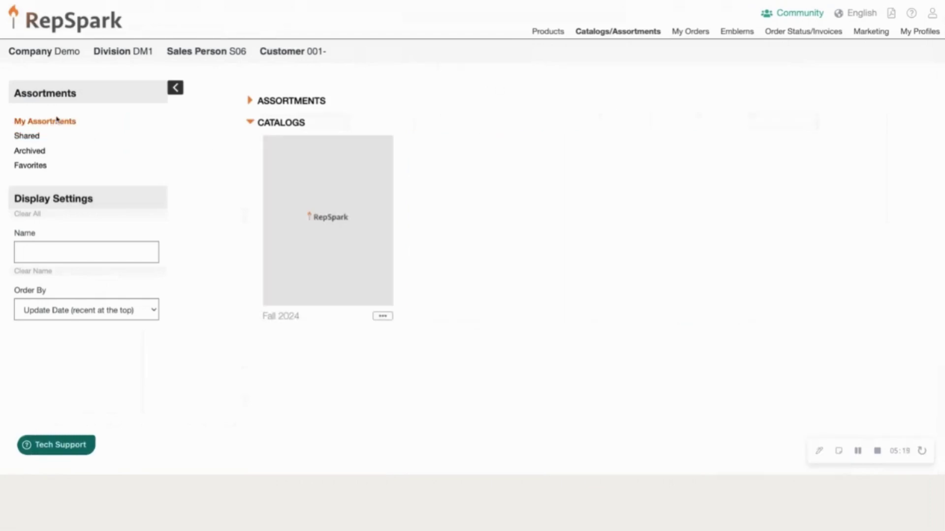
left_click(250, 100)
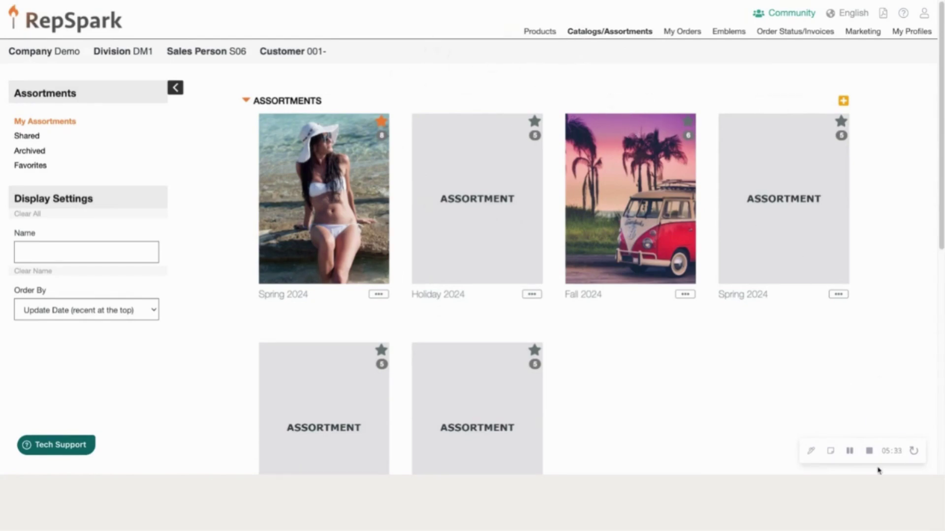
left_click(869, 451)
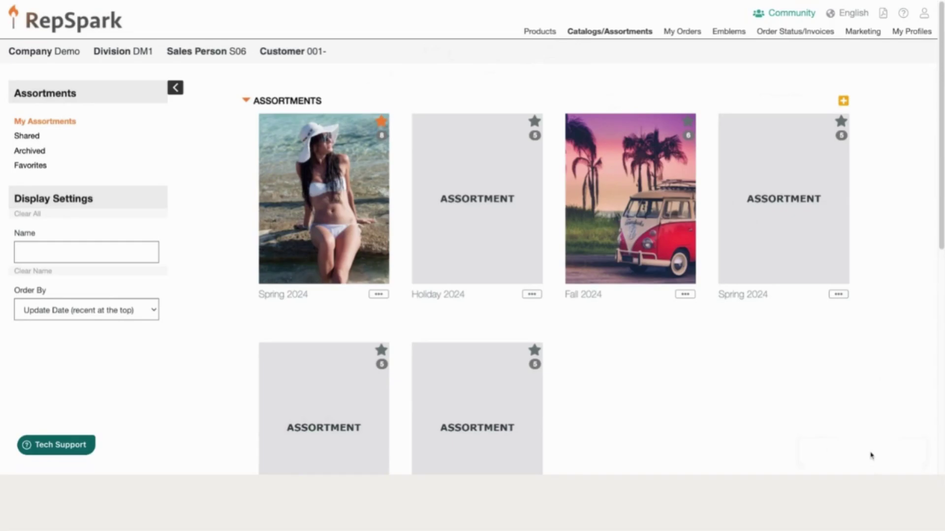
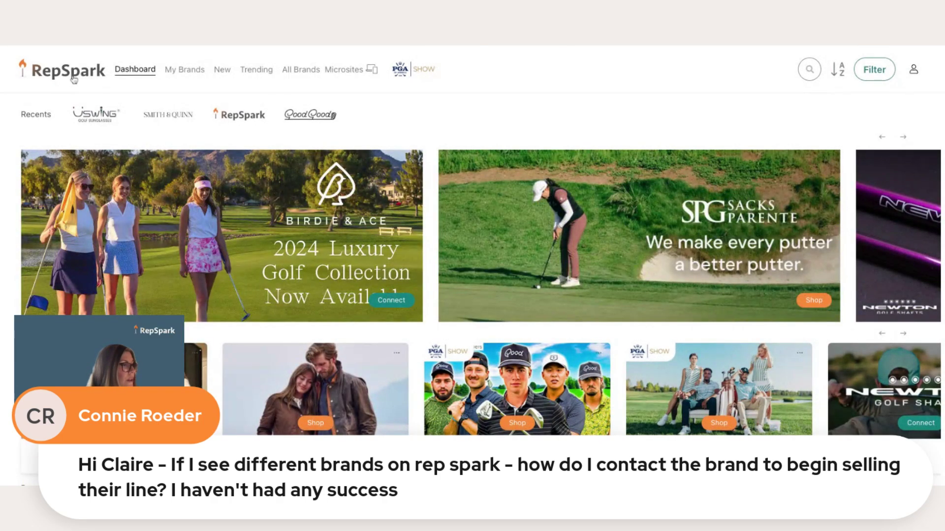
Look over the dashboard's featured, new and recommended brands and the order history
scroll(618, 210, "down", 3)
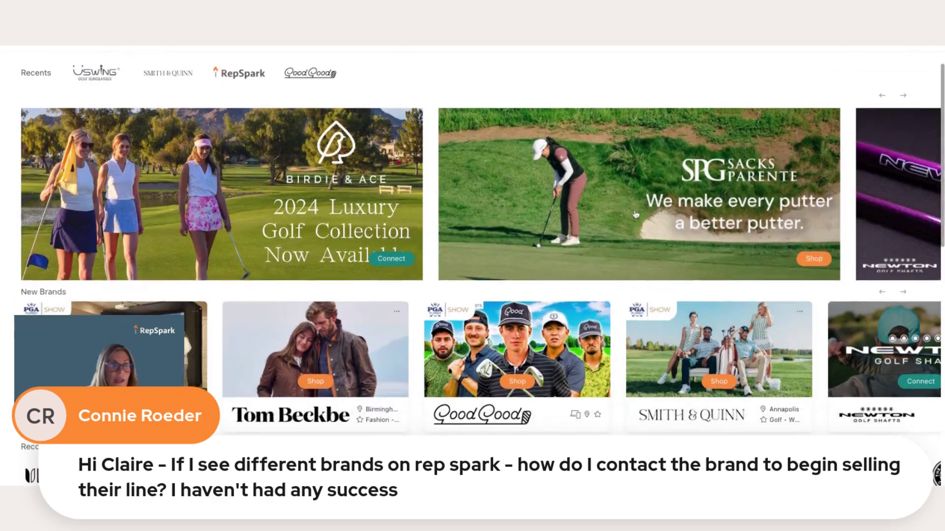
scroll(633, 213, "up", 3)
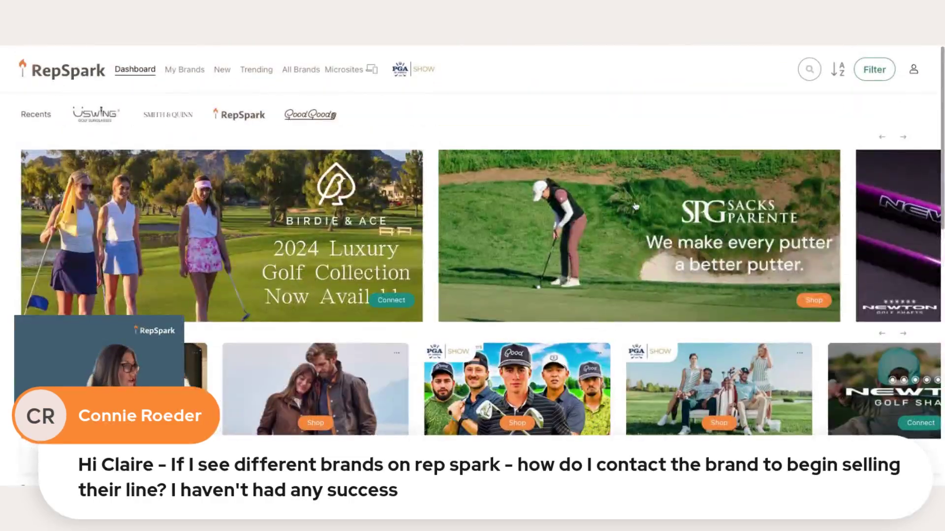
scroll(689, 296, "down", 7)
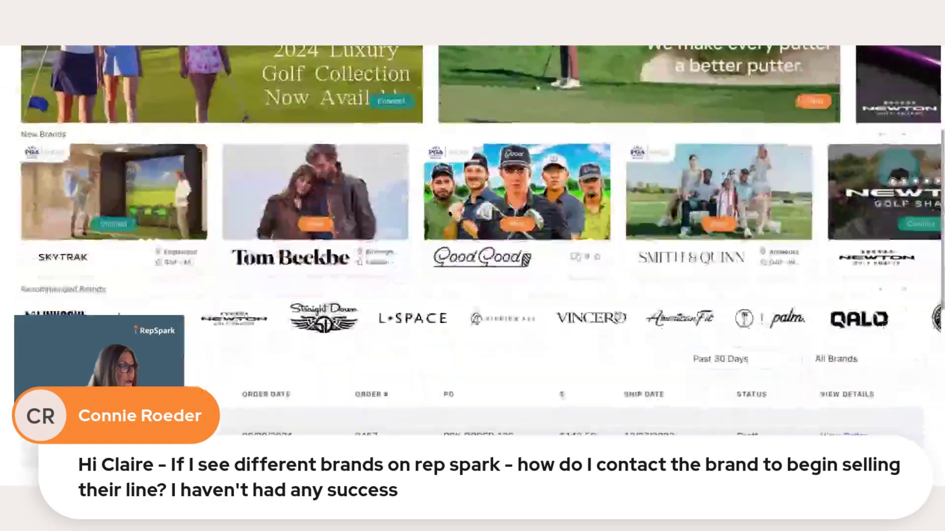
scroll(605, 217, "down", 2)
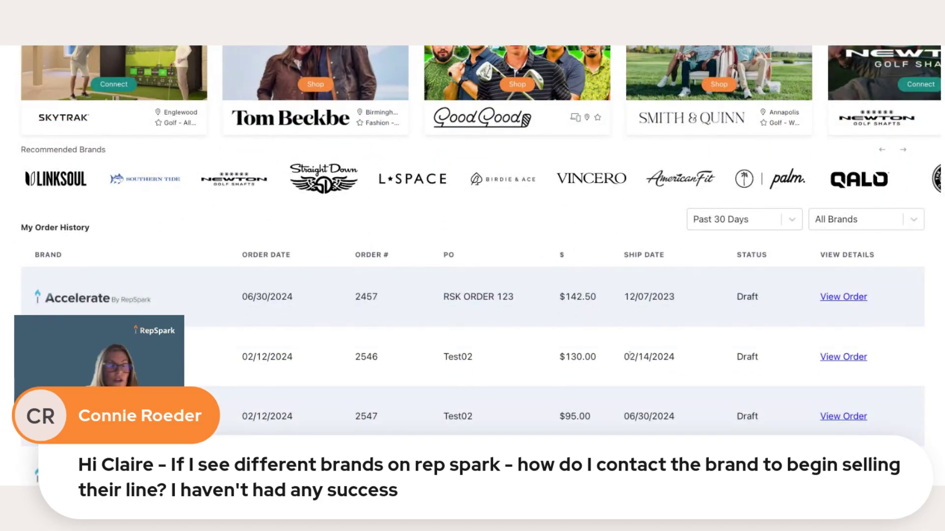
scroll(545, 343, "up", 8)
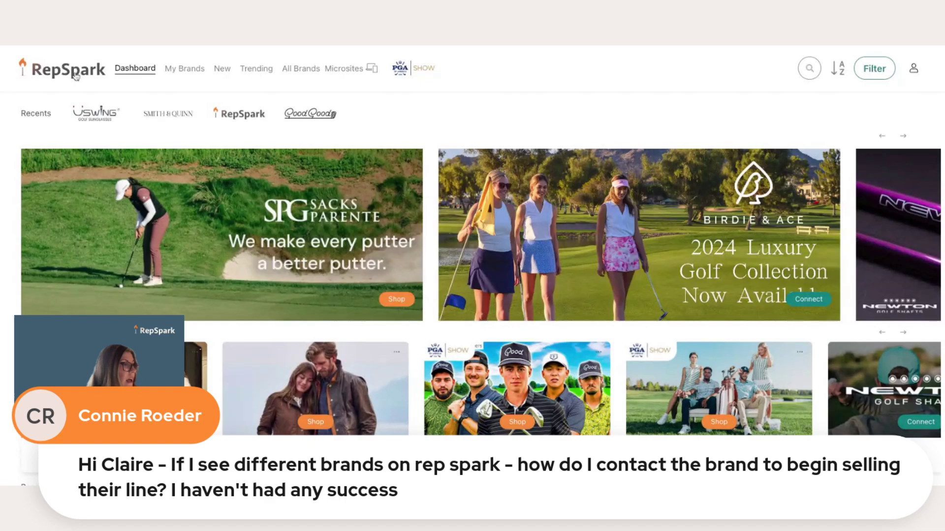
View the Smith & Quinn brand details from the home page's New Brands row, then close them
scroll(75, 75, "down", 1)
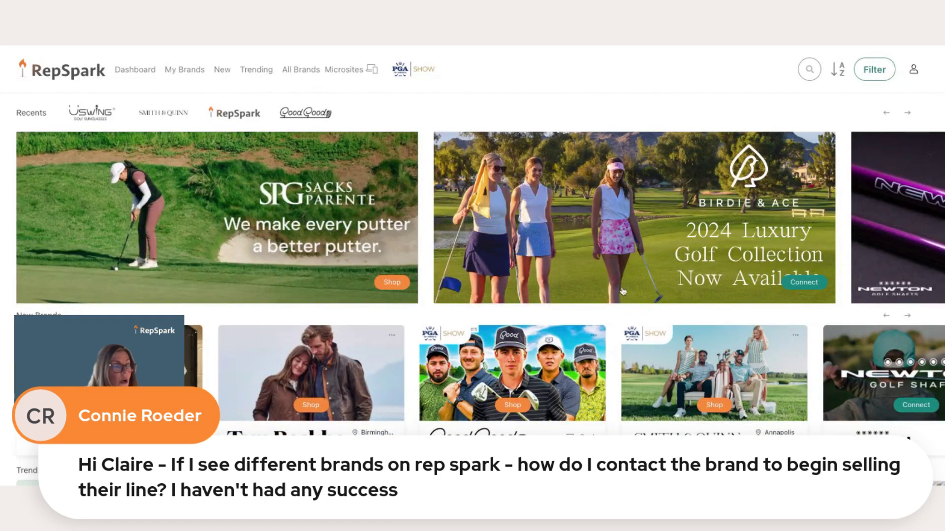
scroll(757, 287, "down", 4)
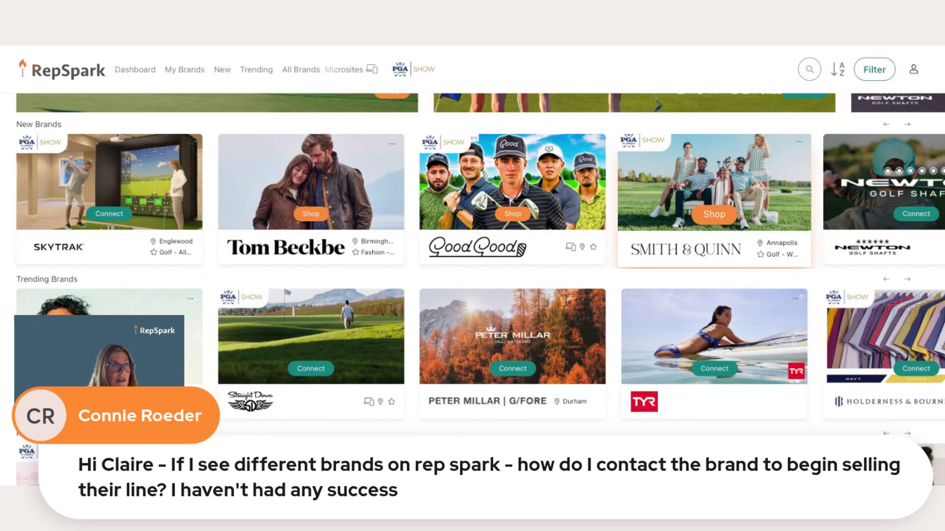
left_click(708, 229)
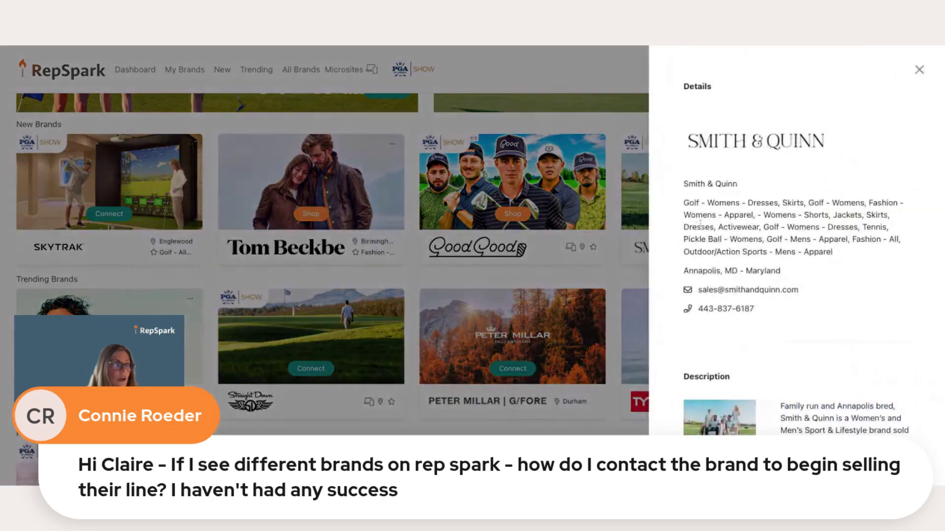
left_click(617, 276)
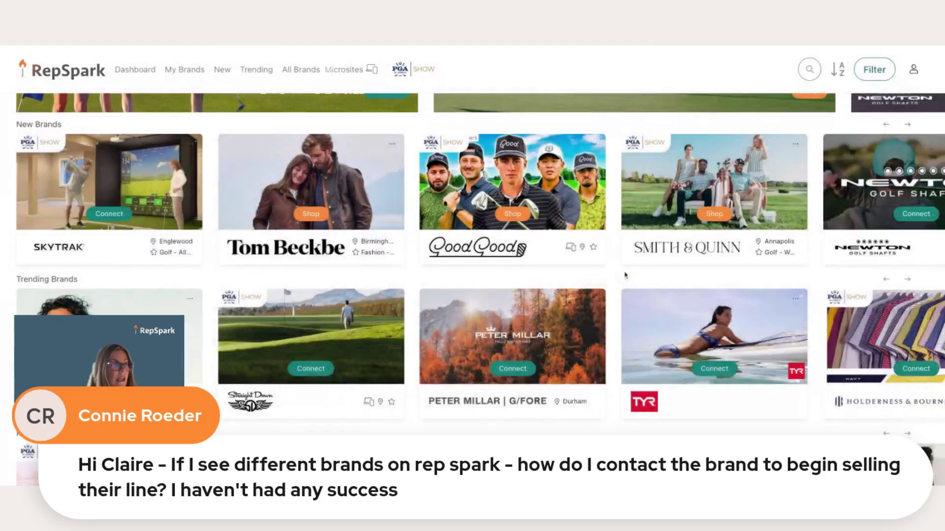
Send a connection request to Newton Golf Shafts from the Recommended Brands without a customer code, then close the dialog
scroll(709, 217, "down", 1)
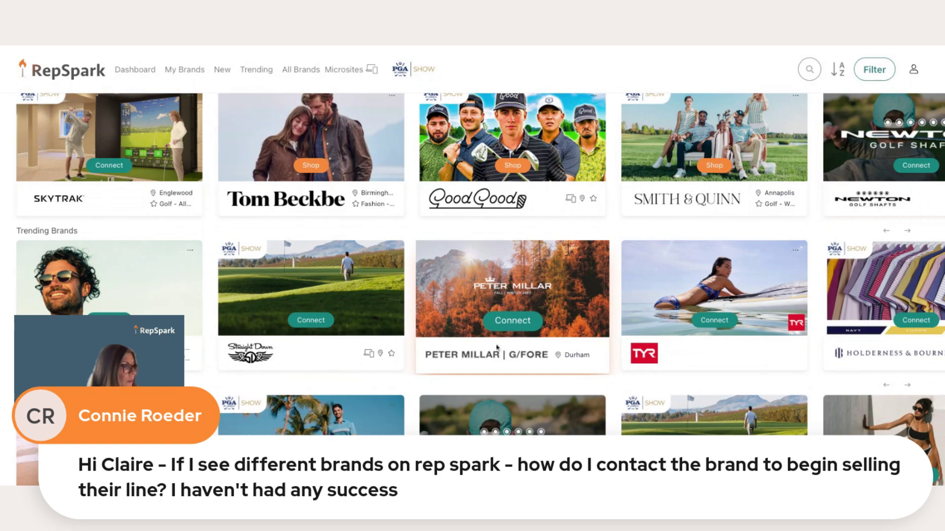
scroll(590, 324, "down", 1)
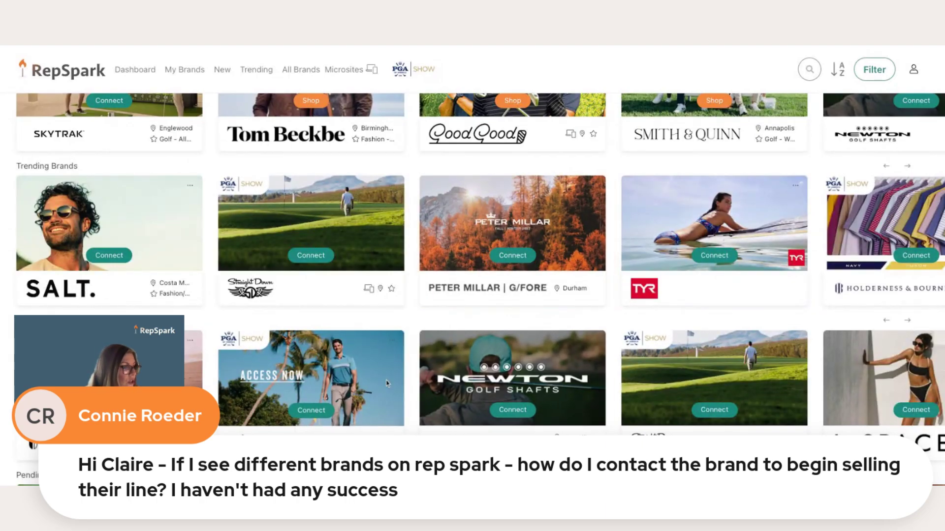
scroll(542, 401, "up", 1)
scroll(614, 275, "down", 5)
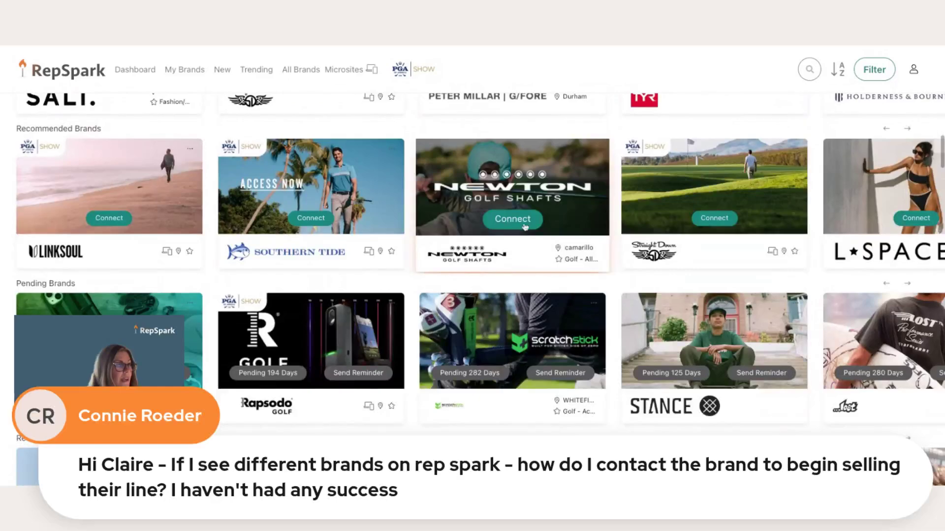
left_click(523, 226)
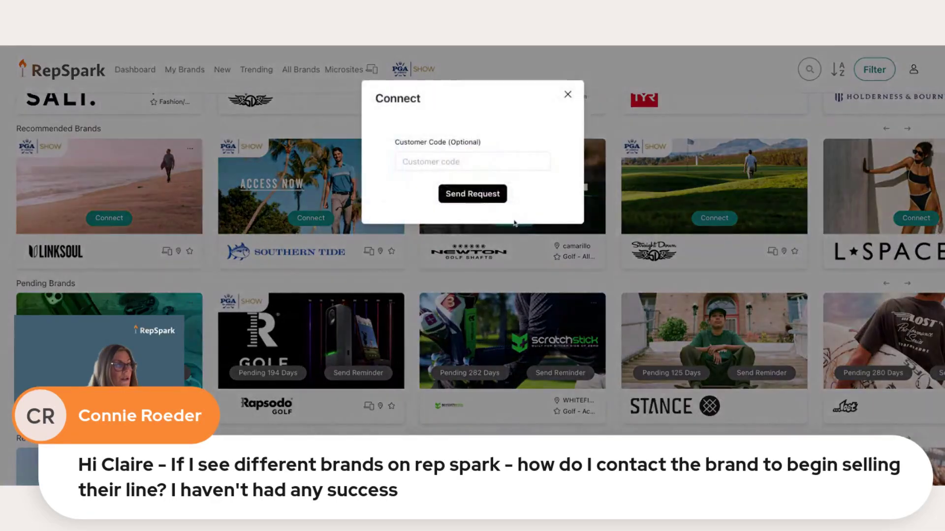
left_click(480, 198)
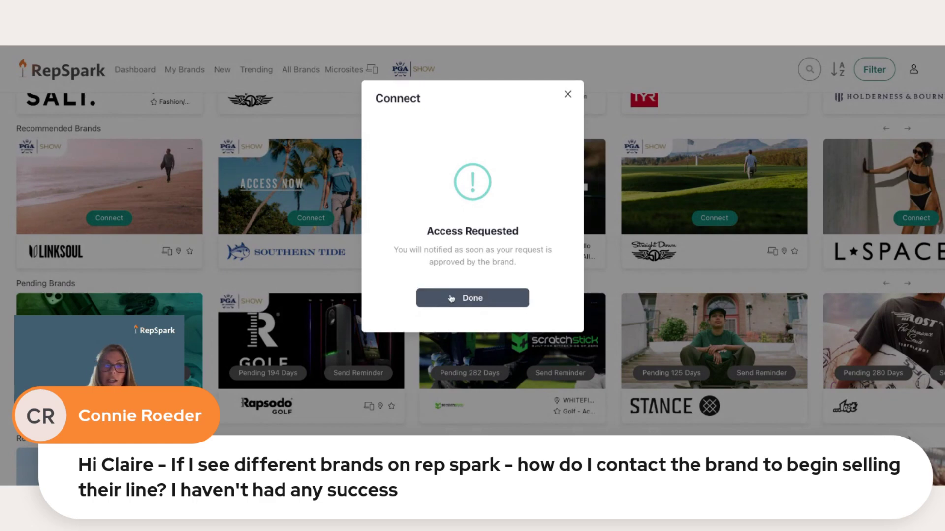
left_click(475, 304)
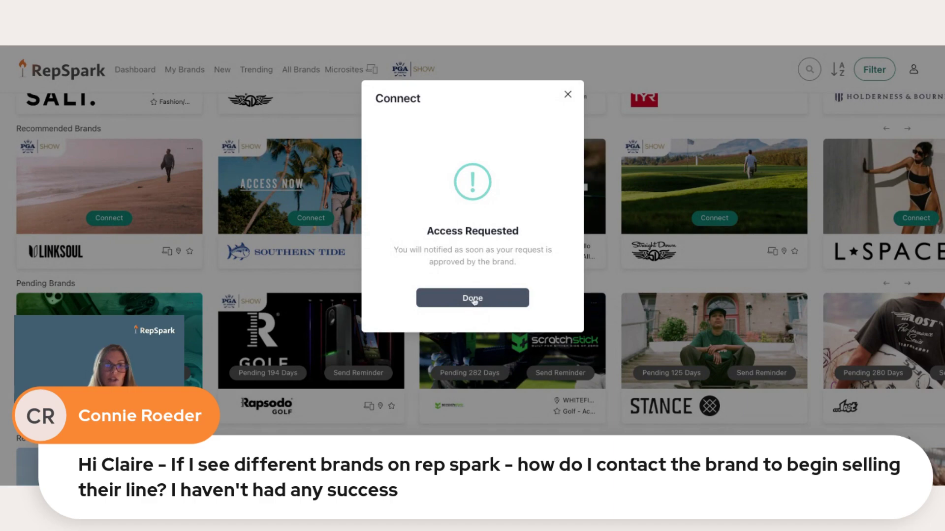
left_click(462, 305)
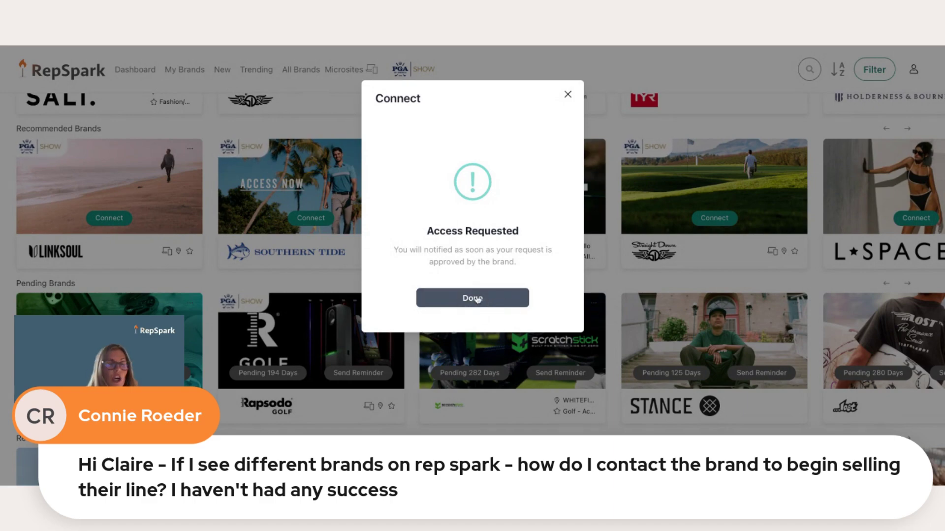
left_click(459, 305)
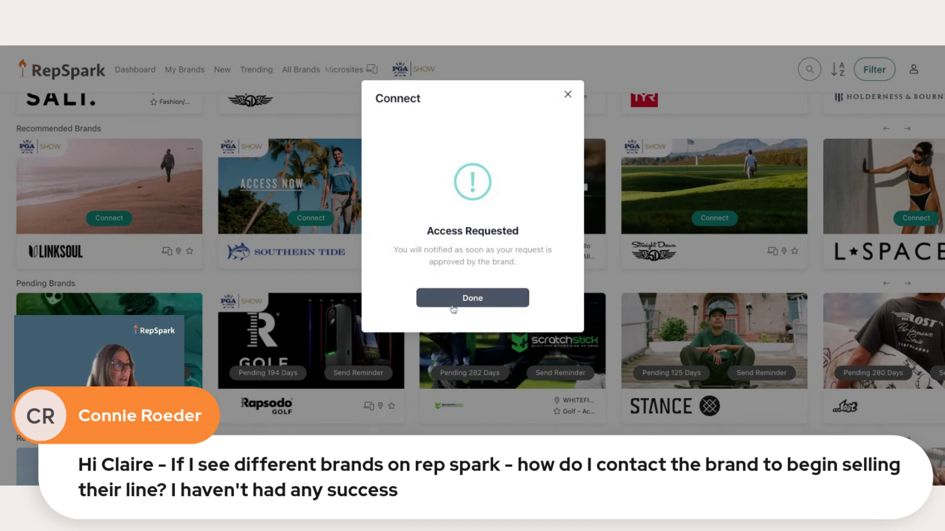
left_click(567, 94)
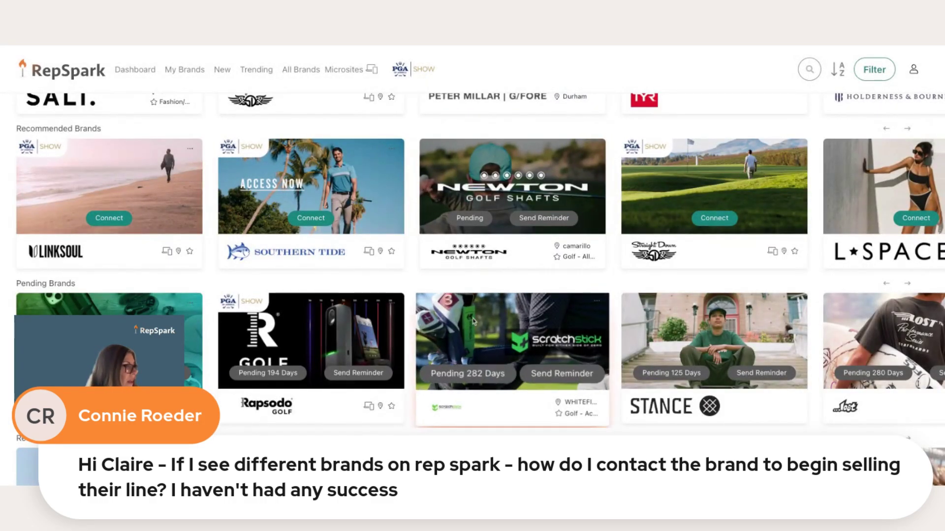
Open My Brands and look through the connected brands and the Pending Brands below them
scroll(538, 297, "down", 1)
scroll(492, 246, "up", 4)
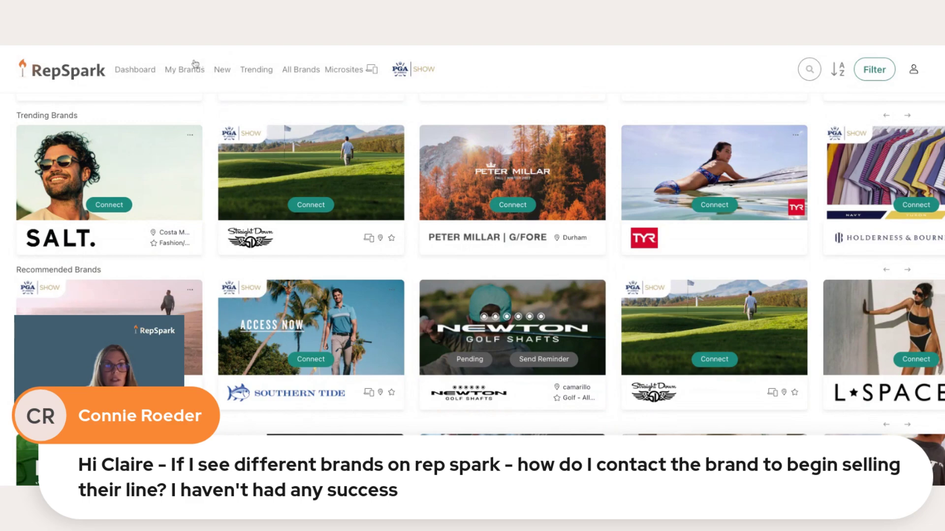
left_click(192, 73)
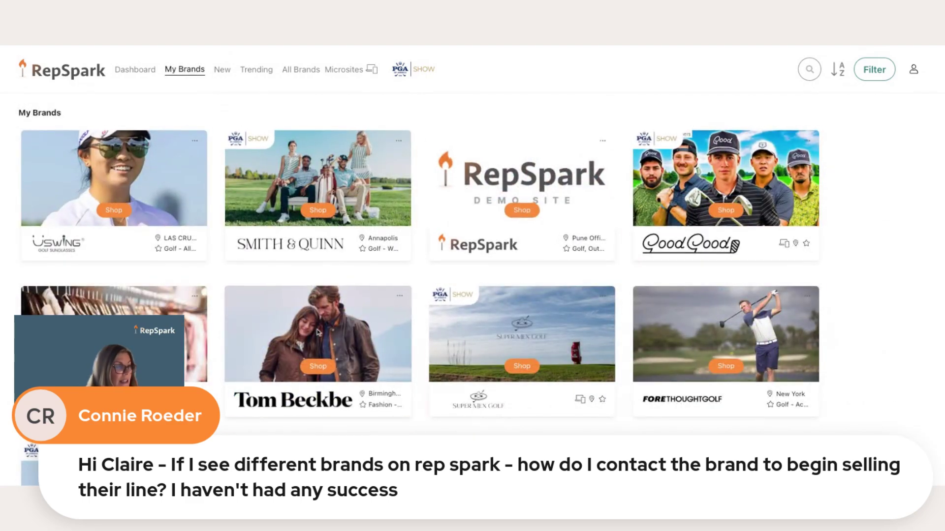
scroll(526, 272, "down", 10)
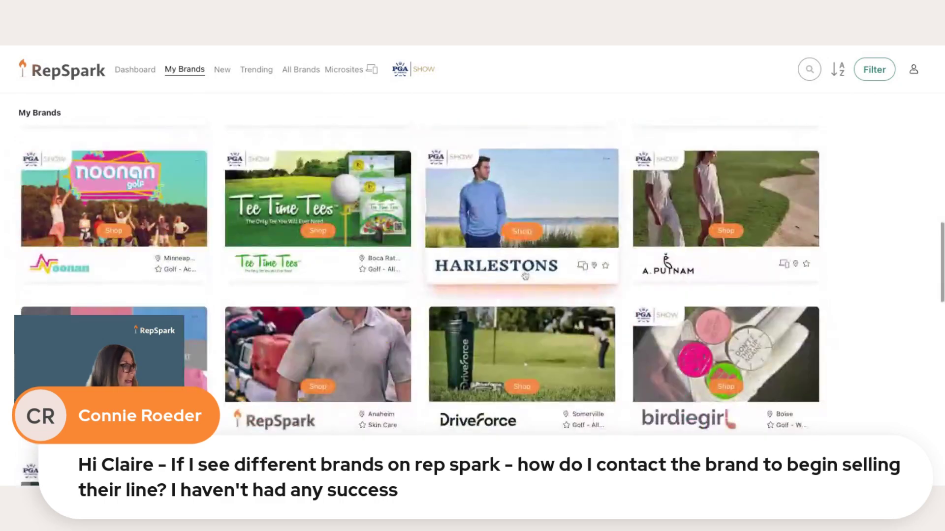
scroll(526, 272, "down", 8)
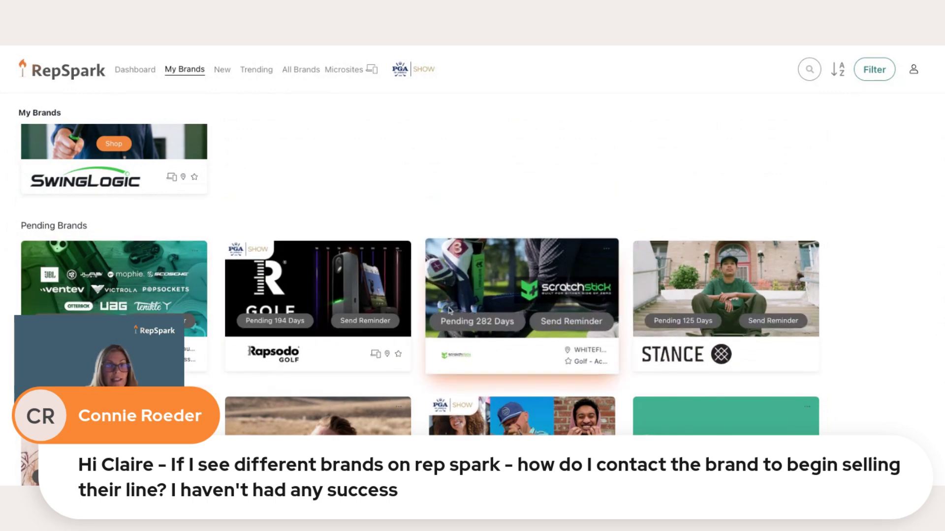
scroll(575, 180, "down", 4)
scroll(598, 221, "up", 2)
scroll(599, 221, "up", 2)
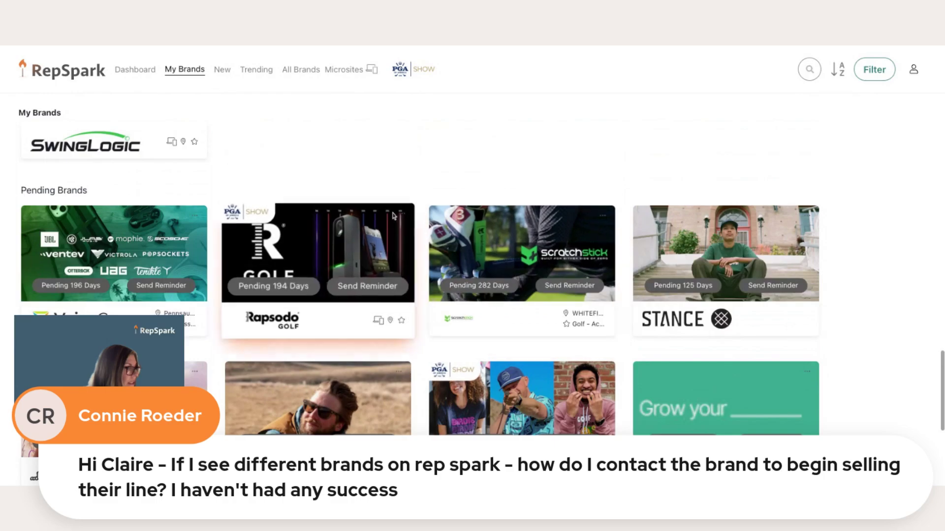
View the Rapsodo Golf contact details among the Pending Brands, close them and return to the home page
left_click(302, 257)
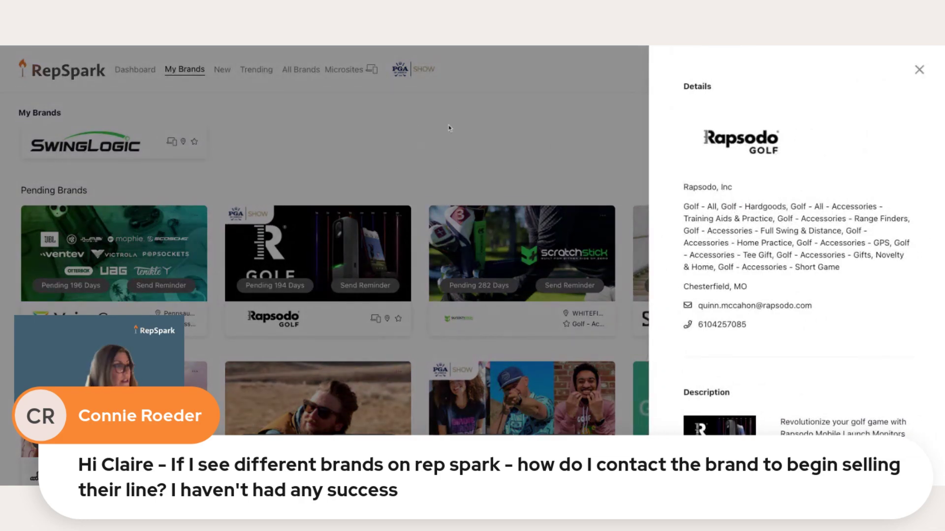
left_click(918, 69)
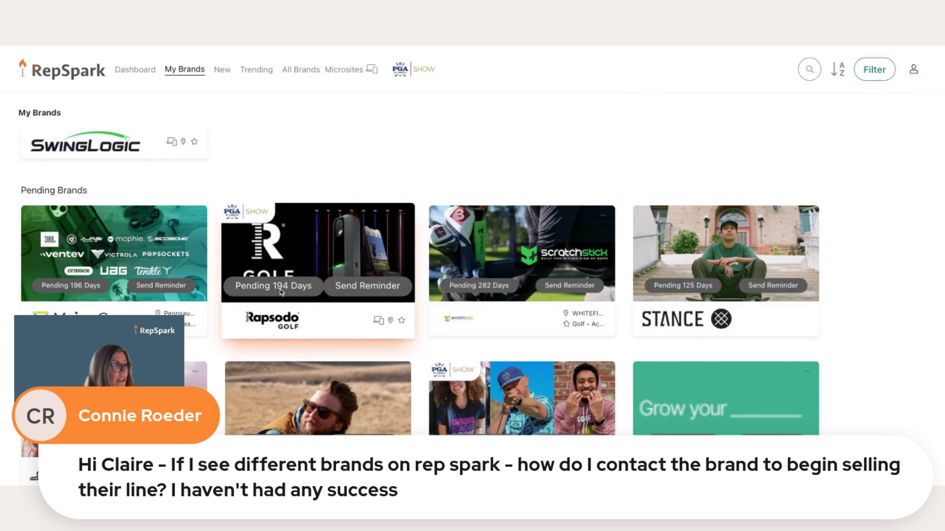
left_click(314, 244)
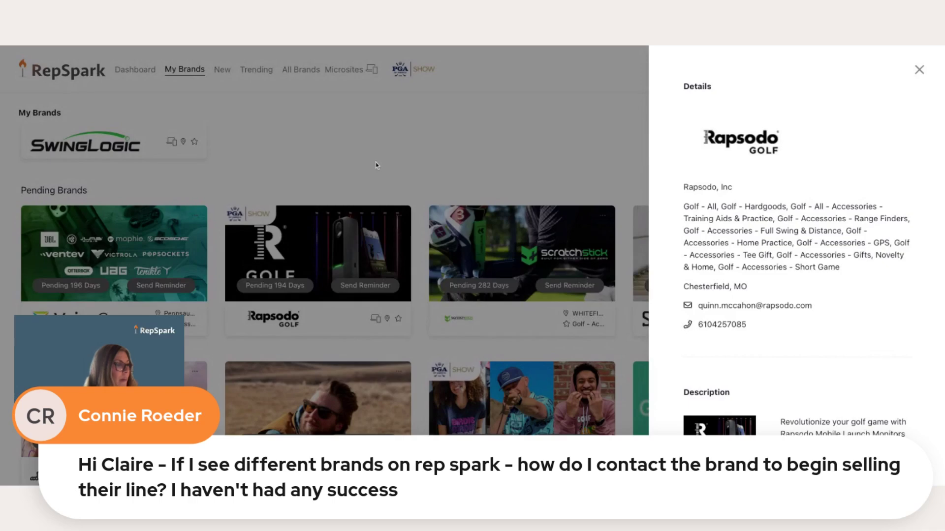
left_click(376, 281)
left_click(369, 287)
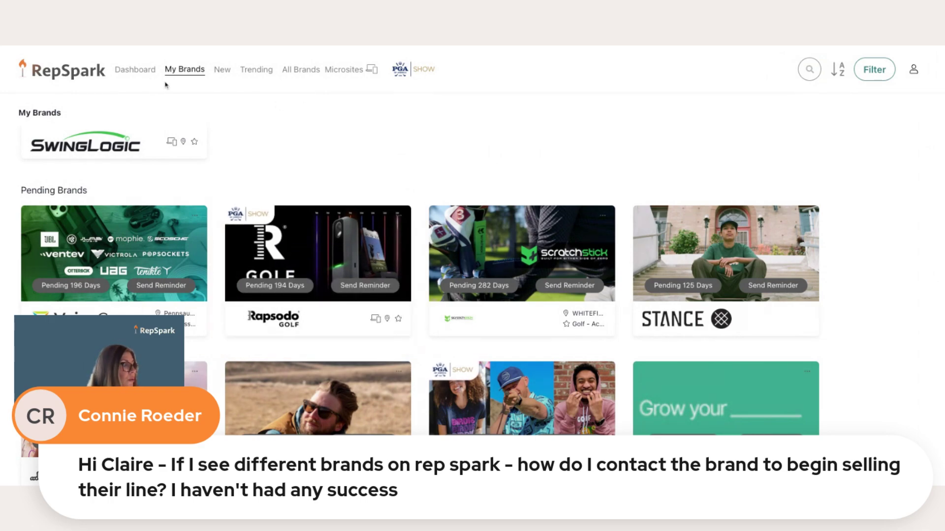
left_click(399, 215)
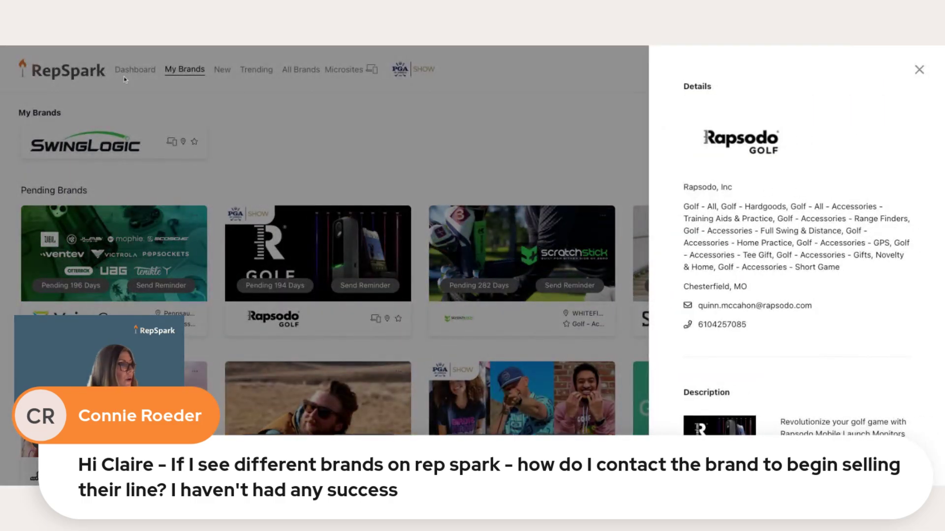
left_click(77, 76)
left_click(78, 77)
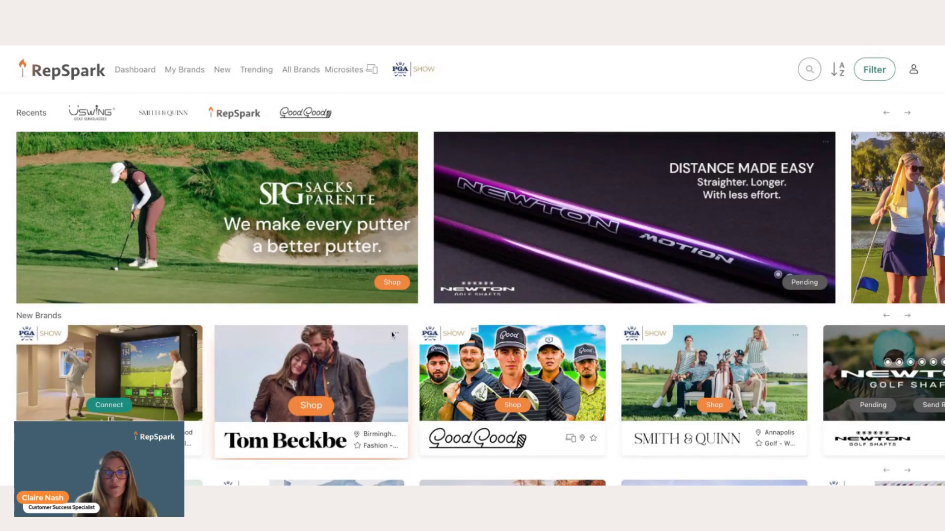
View the contact details of Tom Beckbe and Sacks Parente on the home page, closing each one
left_click(396, 337)
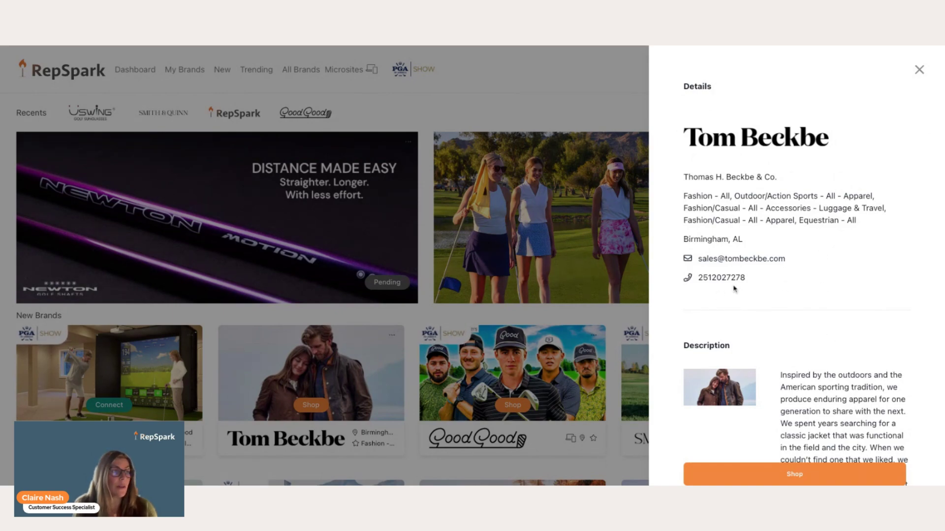
left_click(919, 71)
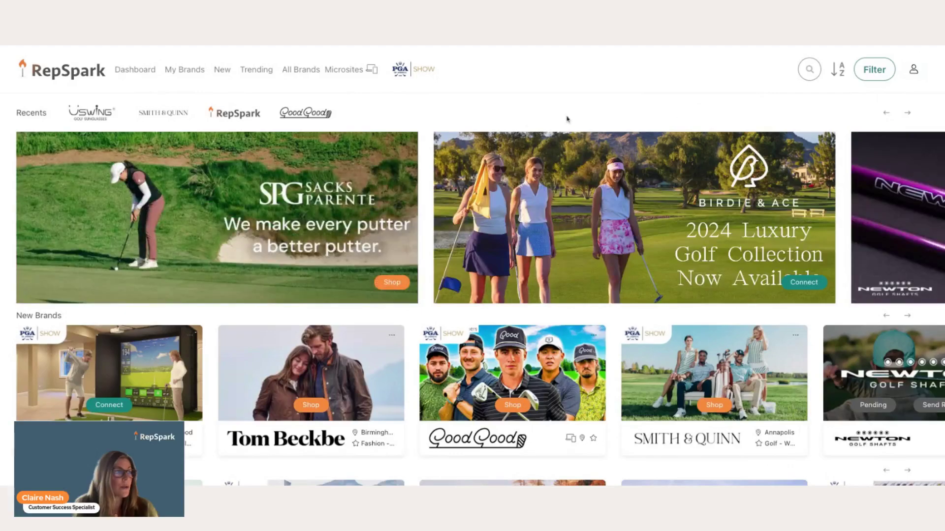
left_click(408, 142)
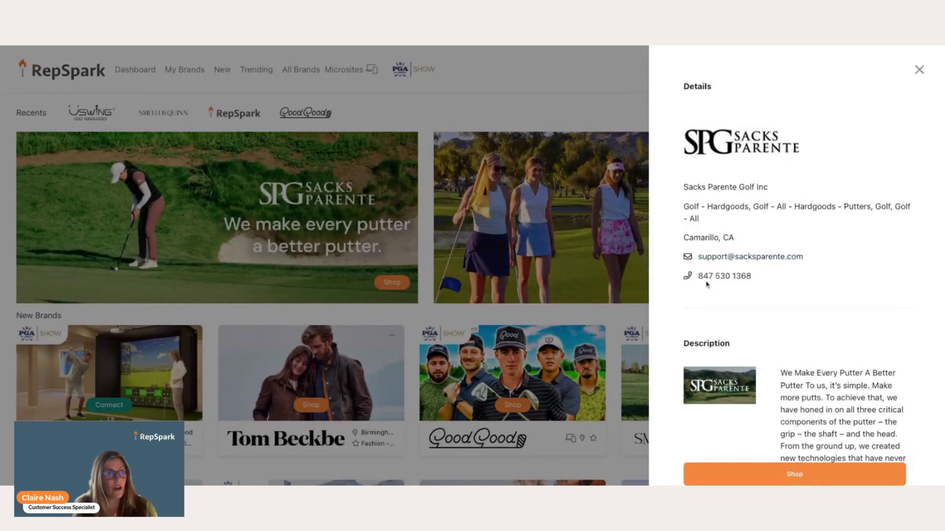
left_click(919, 70)
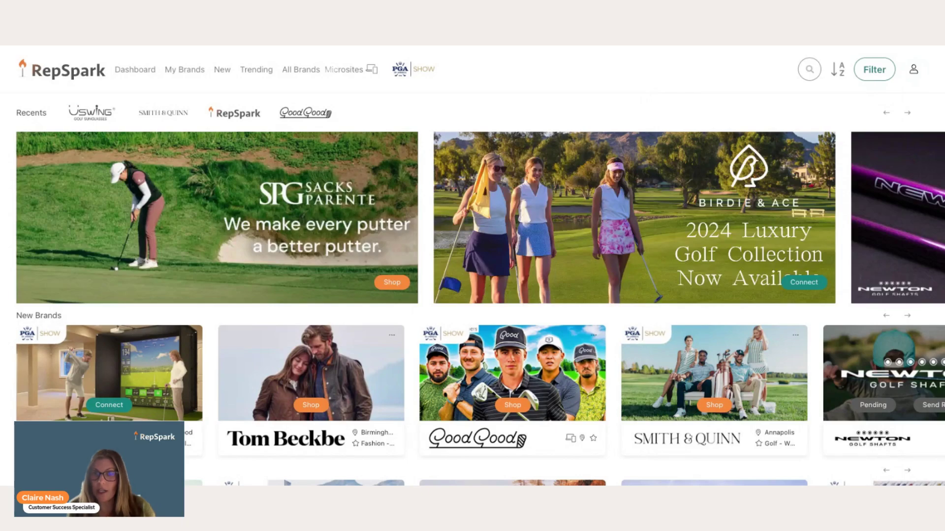